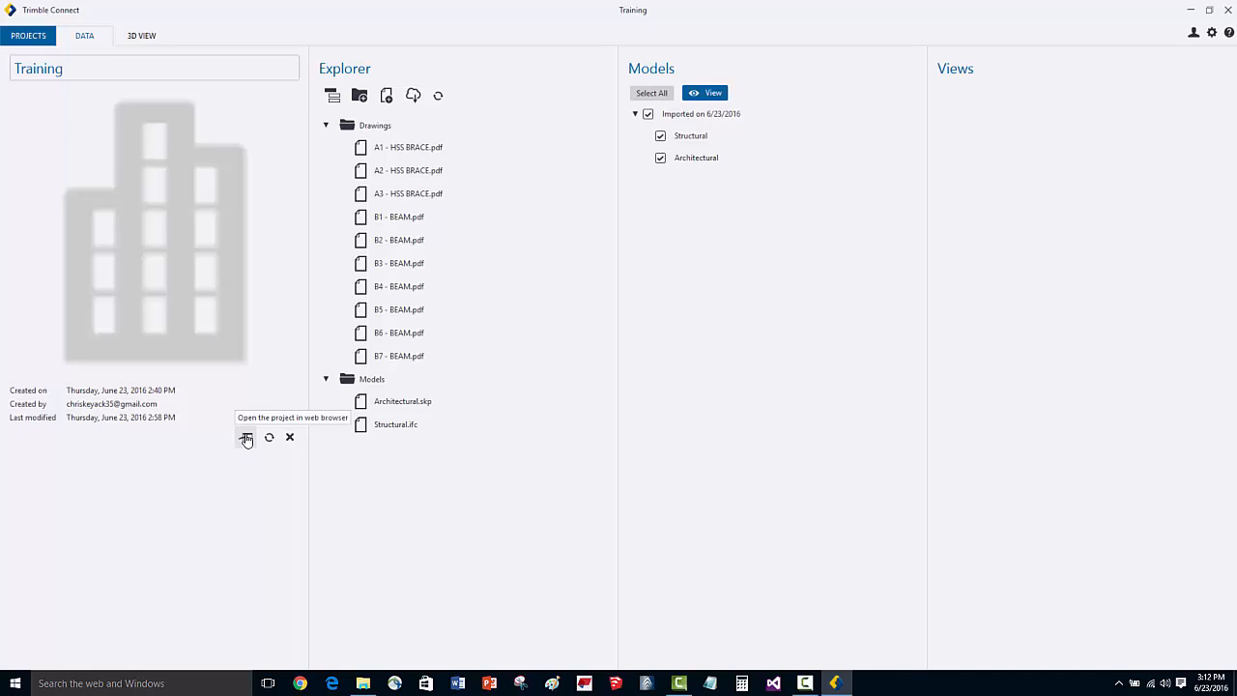
Step: Open the Training project in the web browser and view the contents of its Models and Drawings folders
{"action": "left_click", "coordinate": [246, 438]}
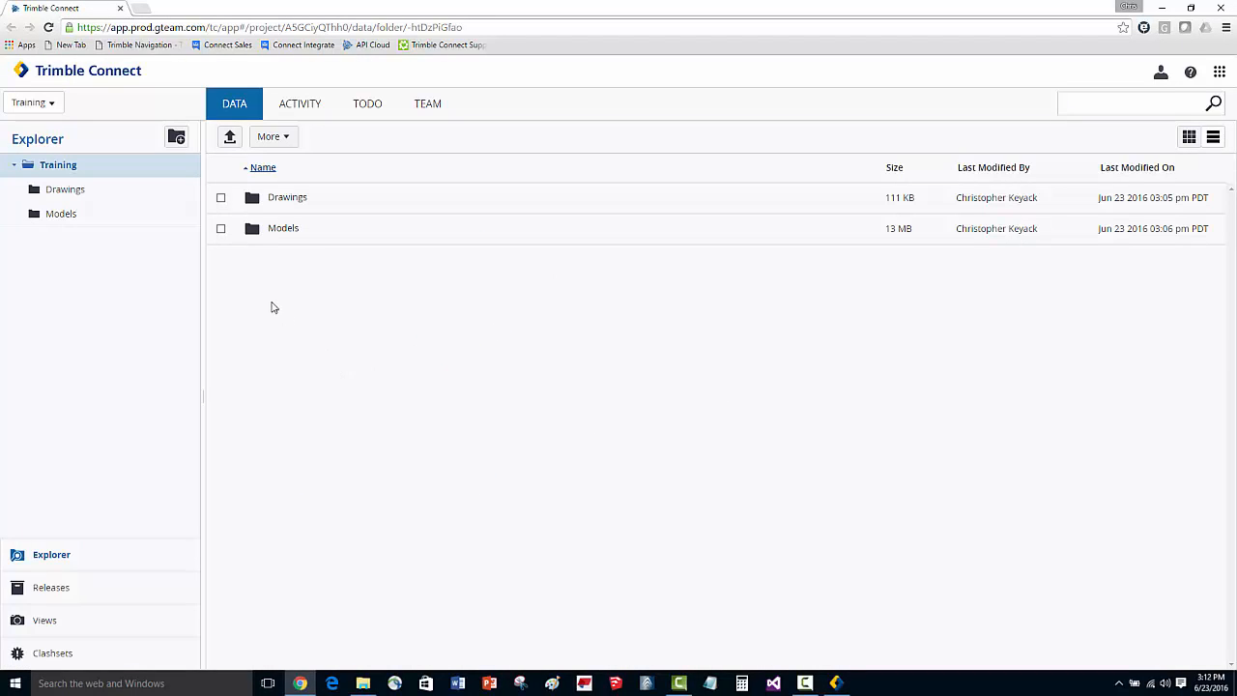
{"action": "double_click", "coordinate": [281, 229]}
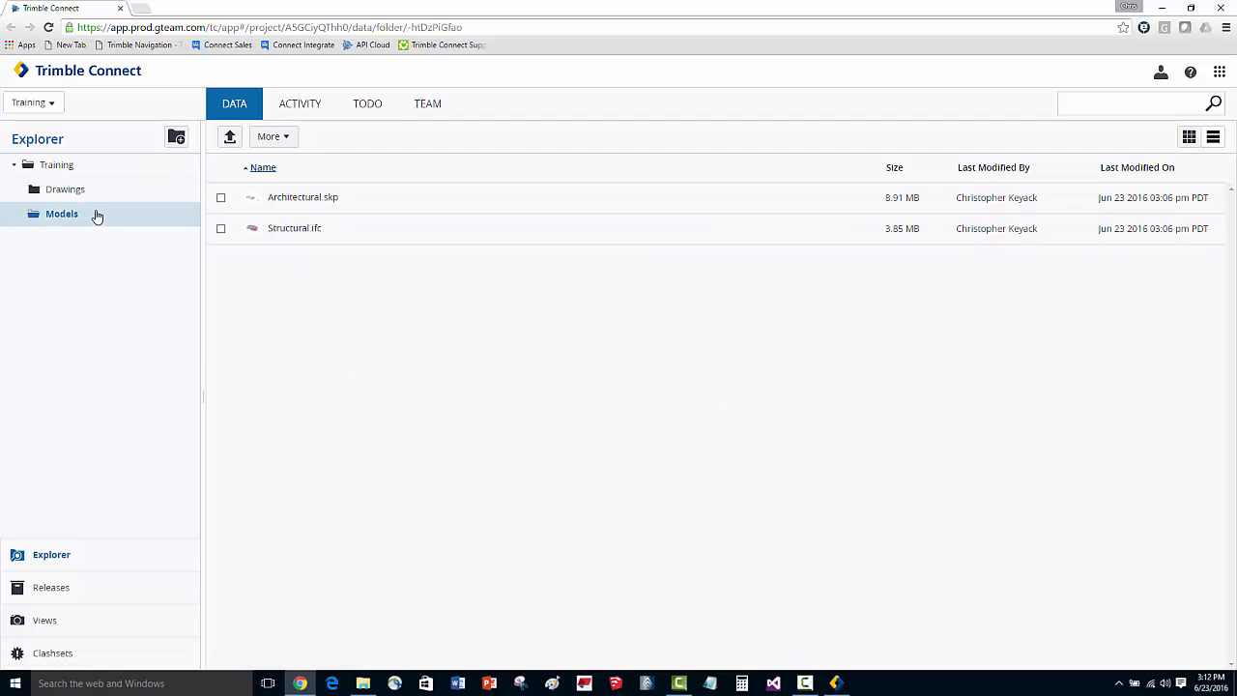
{"action": "left_click", "coordinate": [66, 193]}
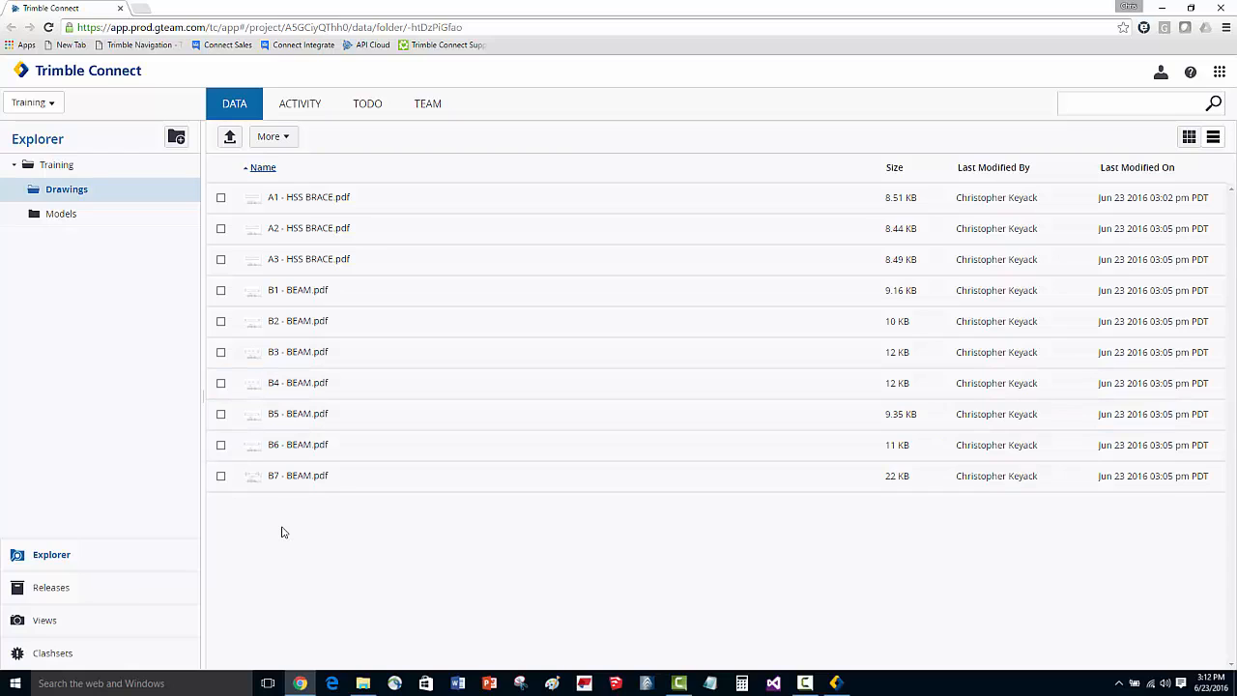
Step: Create a user group named Design in the project's team area
{"action": "left_click", "coordinate": [436, 109]}
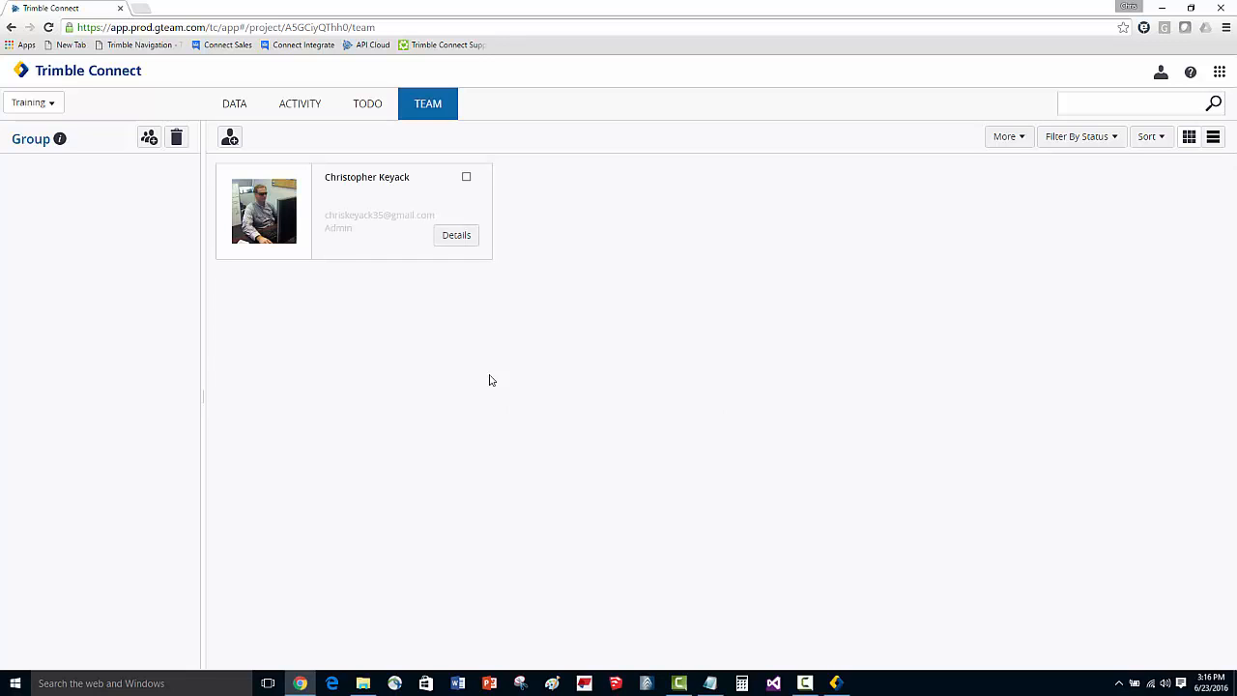
{"action": "left_click", "coordinate": [149, 140]}
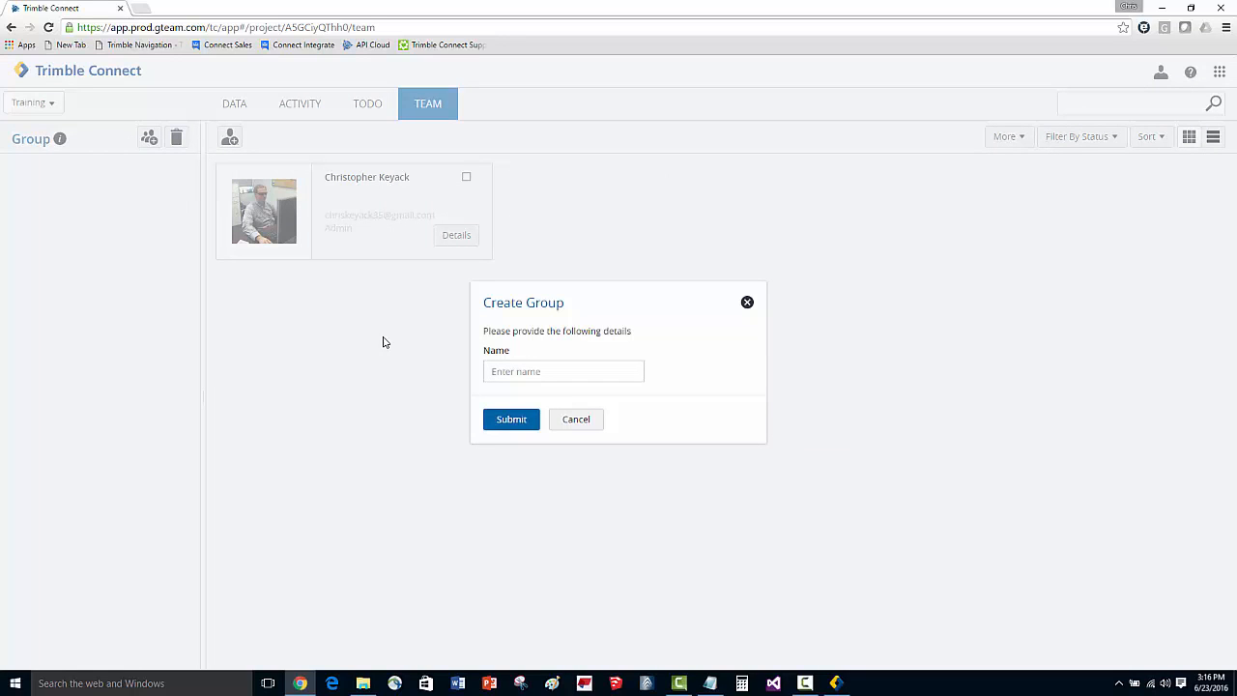
{"action": "type", "text": "Design"}
{"action": "left_click", "coordinate": [498, 421]}
Step: Create two more user groups named Project Management and Construction
{"action": "left_click", "coordinate": [123, 138]}
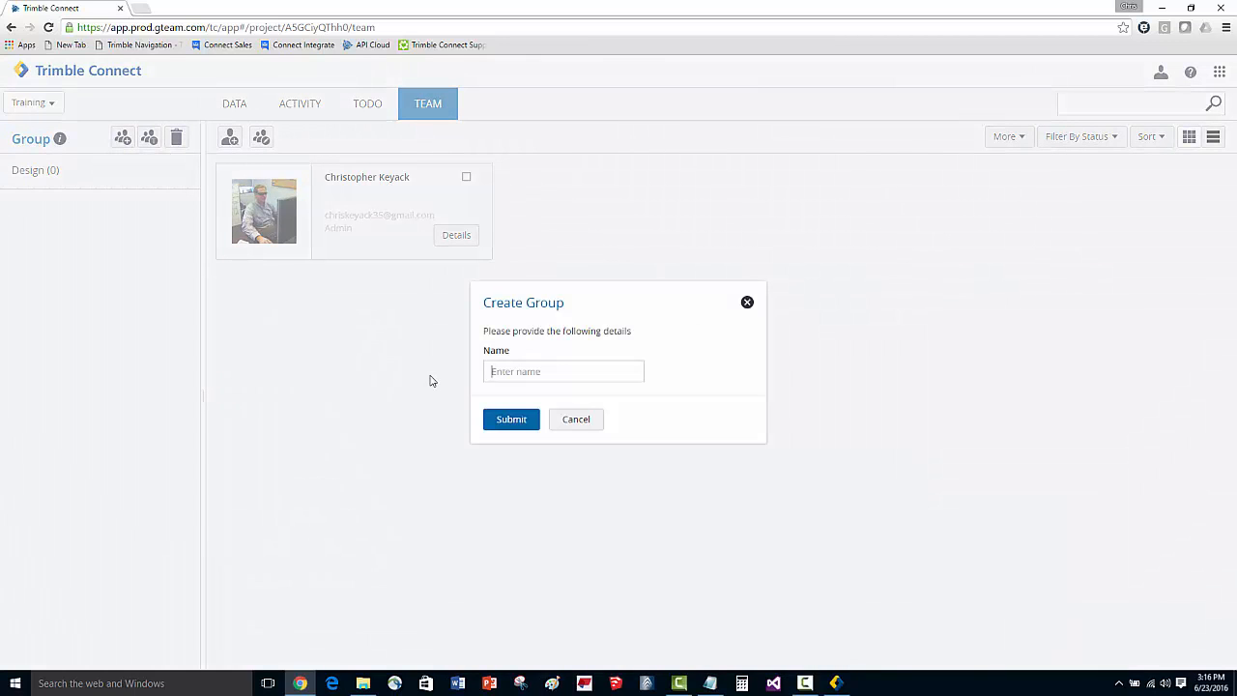
{"action": "type", "text": "Project Management"}
{"action": "left_click", "coordinate": [502, 422]}
{"action": "left_click", "coordinate": [123, 138]}
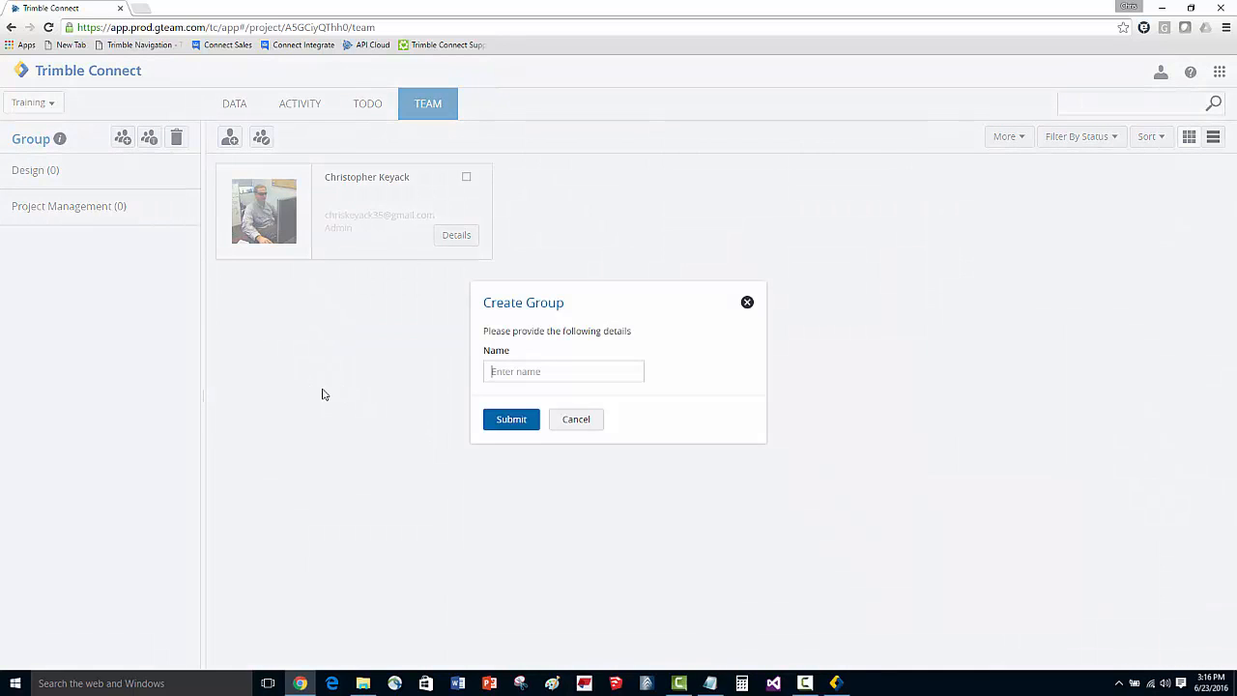
{"action": "type", "text": "Construction"}
{"action": "left_click", "coordinate": [501, 424]}
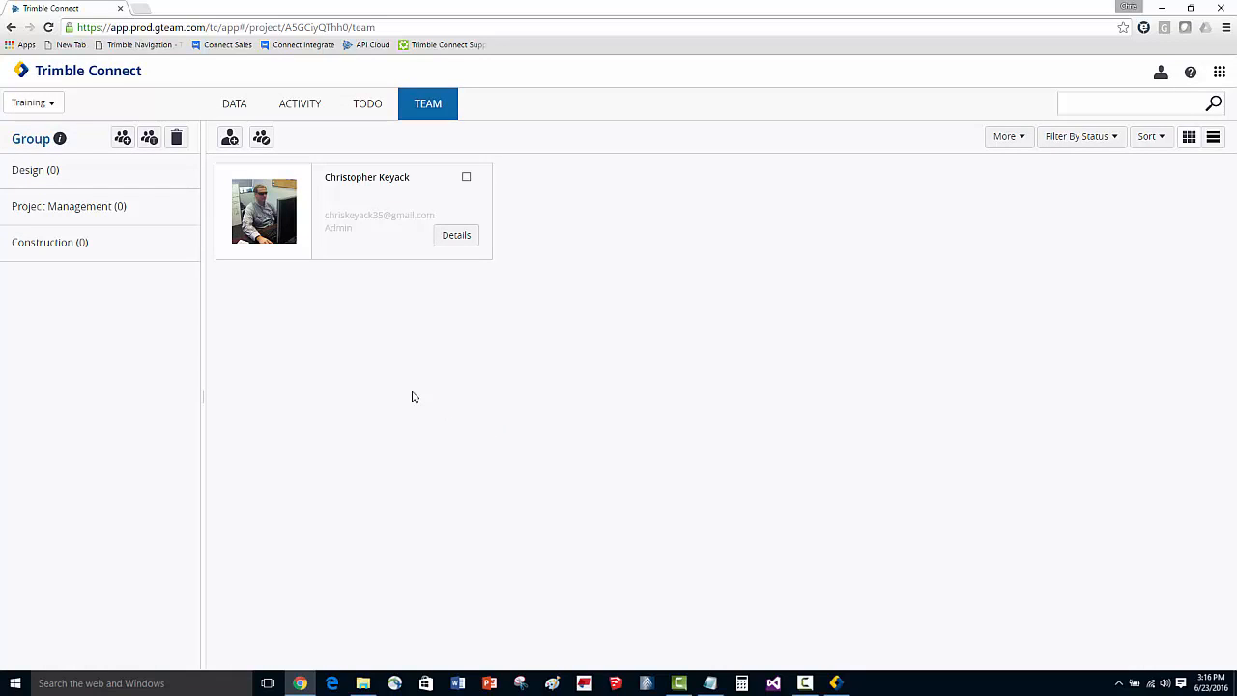
Step: Invite a user by pasting their e-mail address, assigning the Design group and the Admin role
{"action": "left_click", "coordinate": [230, 140]}
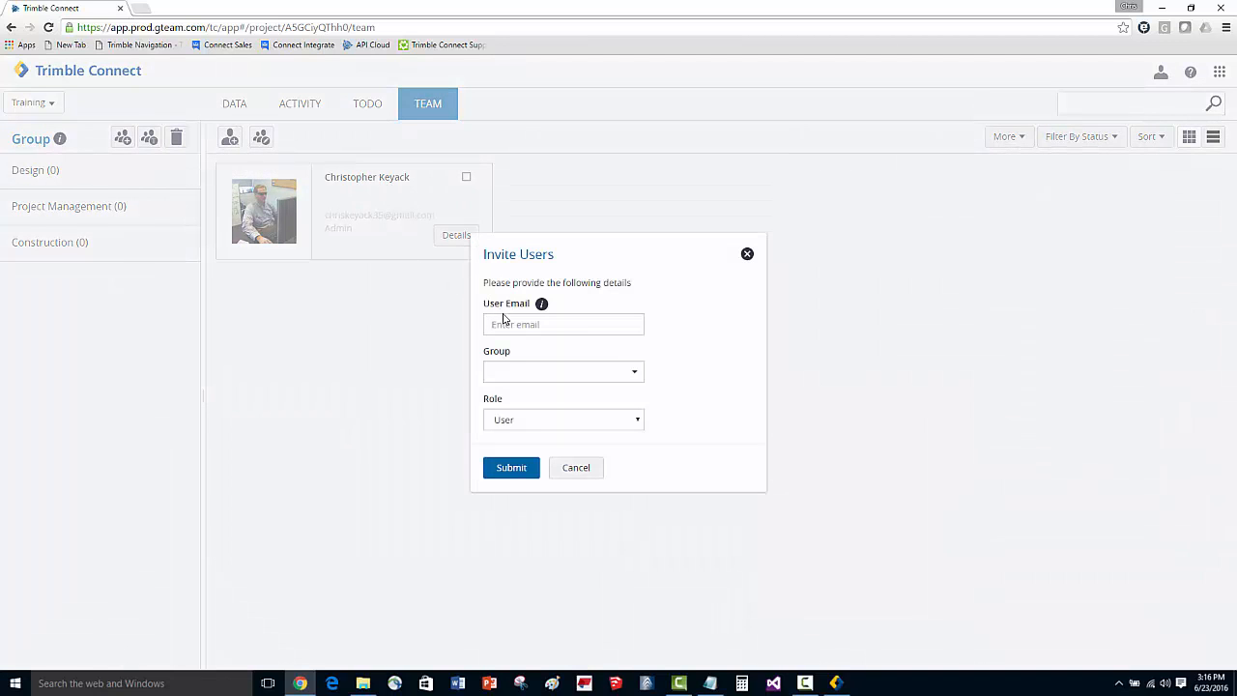
{"action": "key", "text": "ctrl+v"}
{"action": "left_click", "coordinate": [633, 380]}
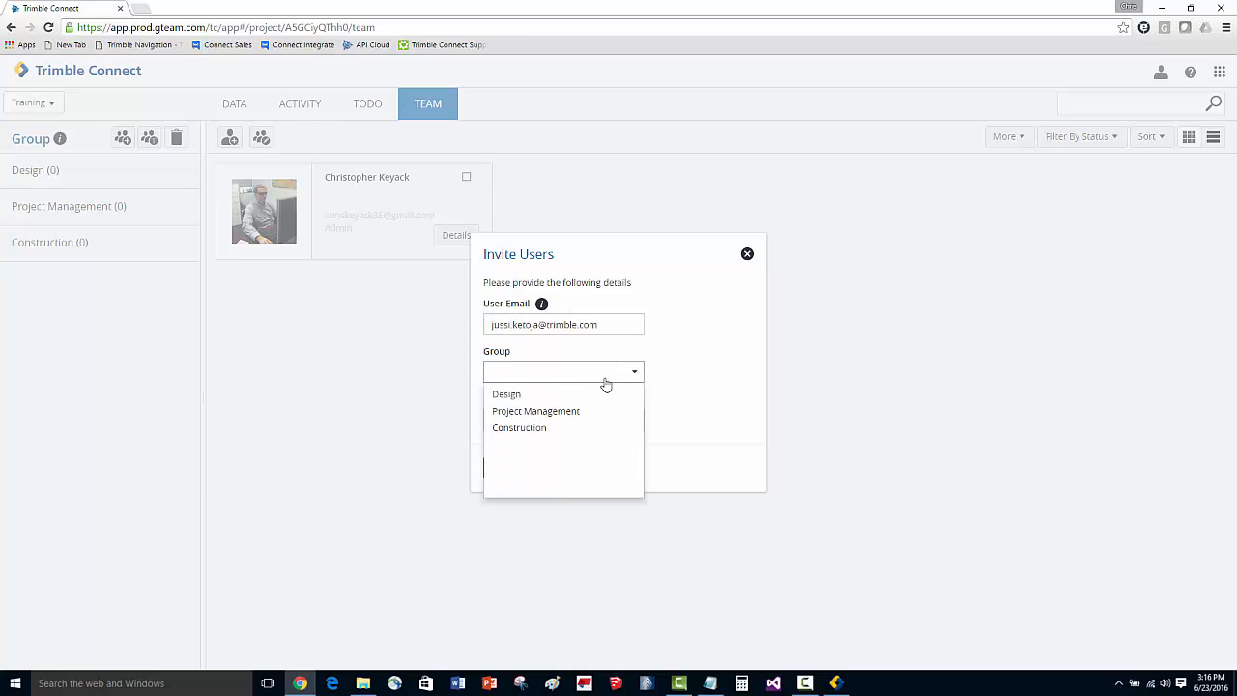
{"action": "left_click", "coordinate": [539, 396]}
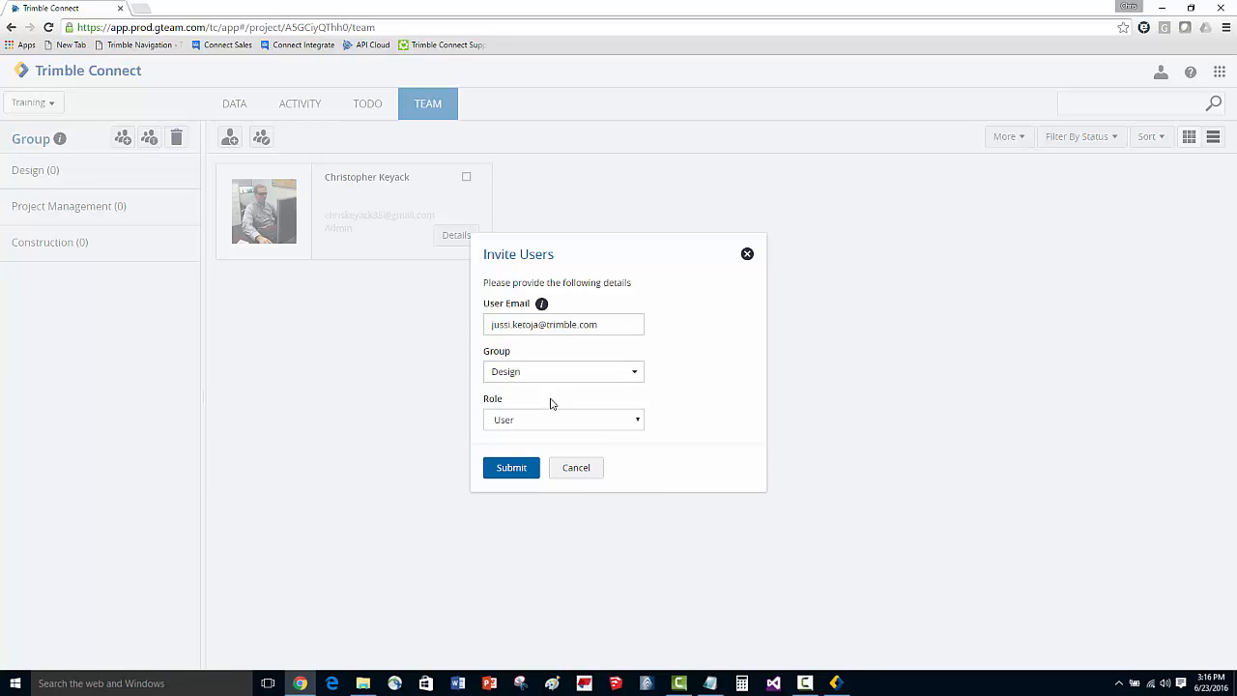
{"action": "left_click", "coordinate": [636, 423]}
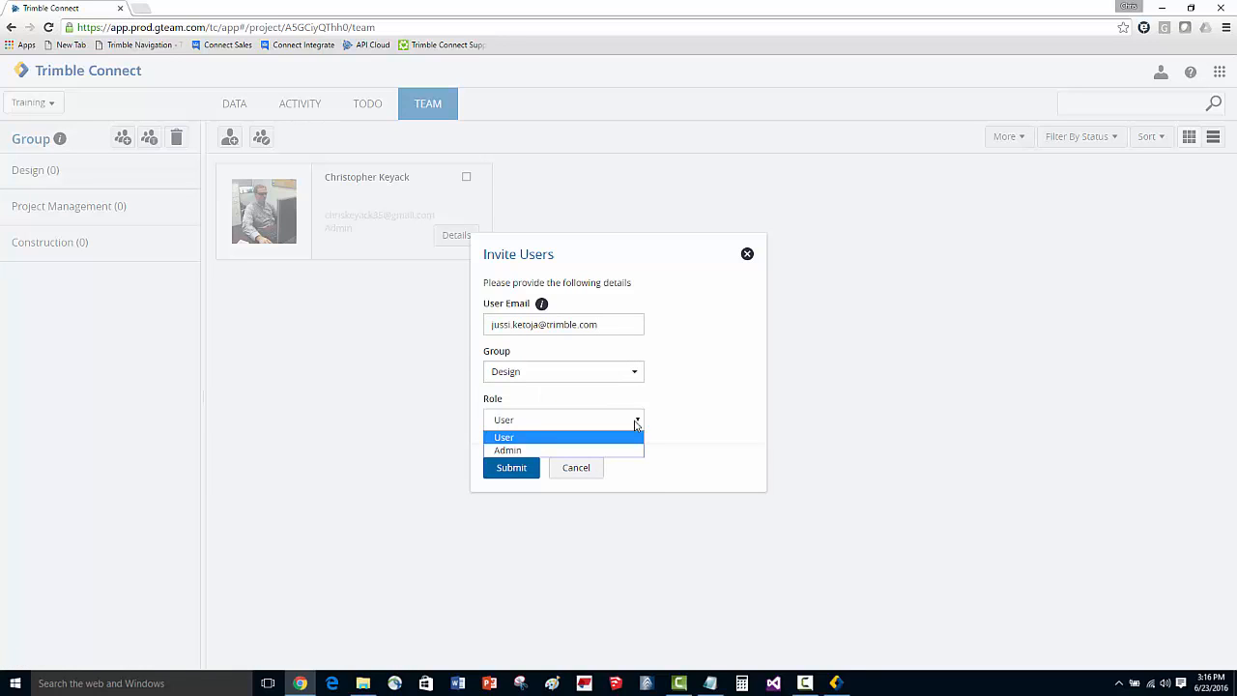
{"action": "left_click", "coordinate": [519, 451]}
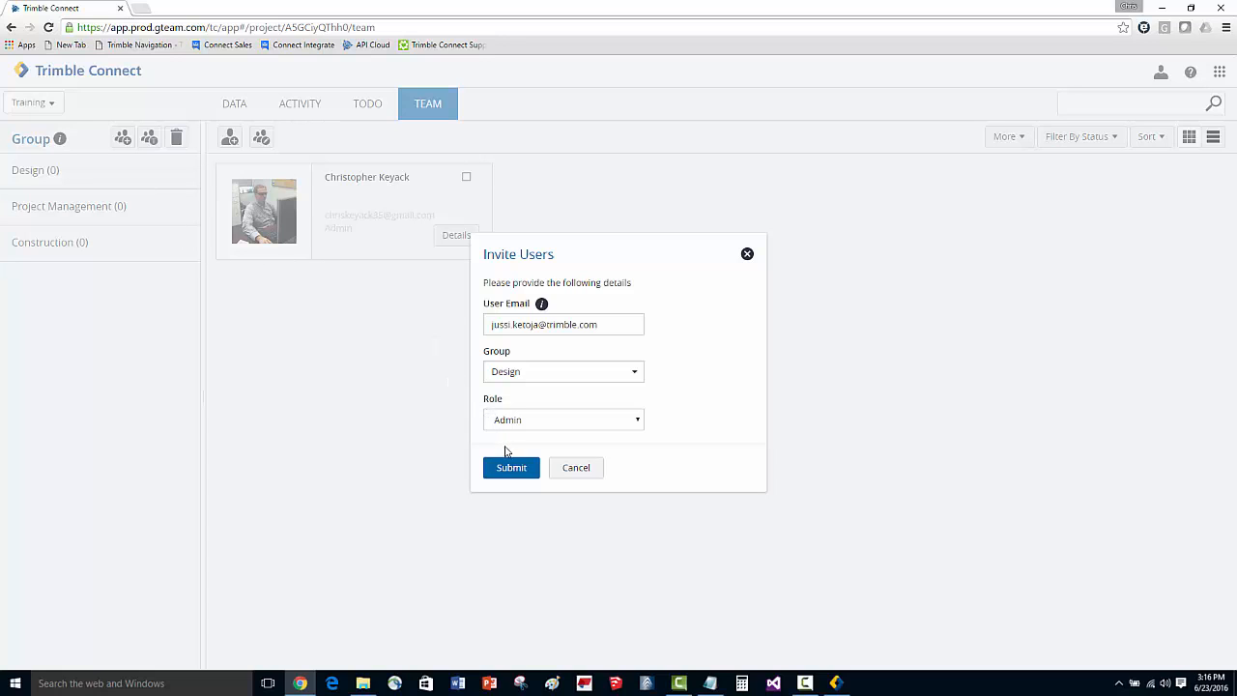
{"action": "left_click", "coordinate": [512, 467]}
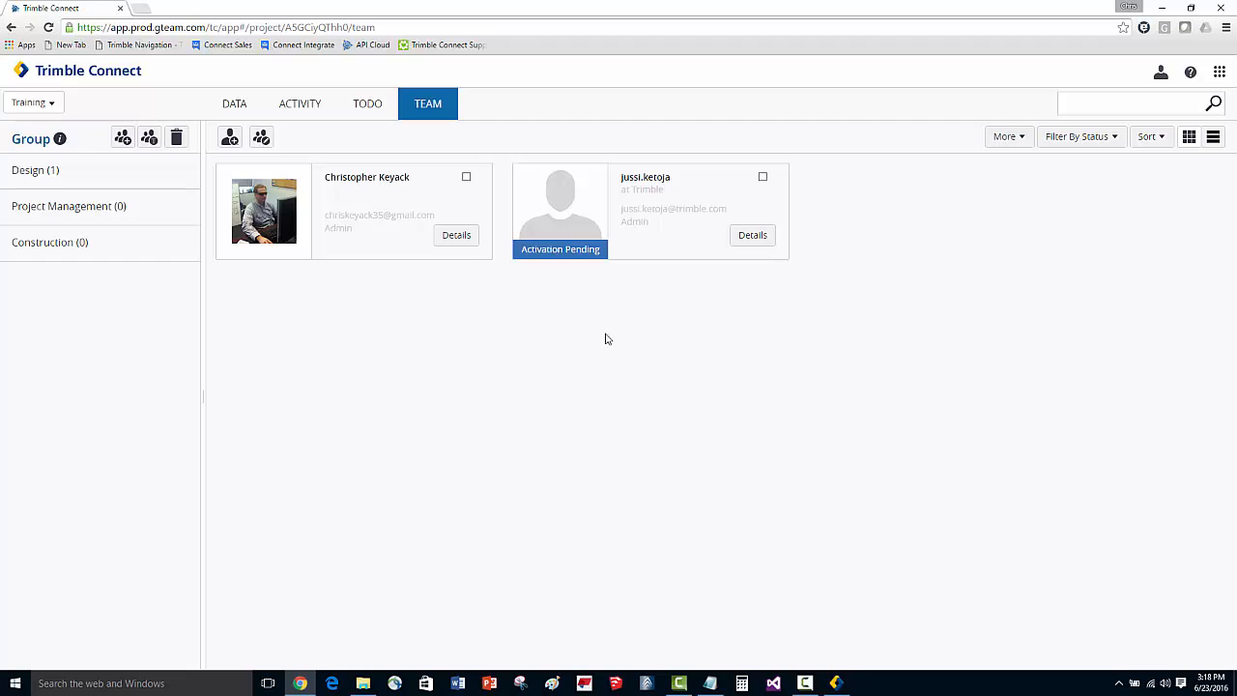
Step: Invite a second user by pasting their e-mail address, assigning the Construction group and keeping the User role
{"action": "left_click", "coordinate": [229, 137]}
{"action": "key", "text": "ctrl+v"}
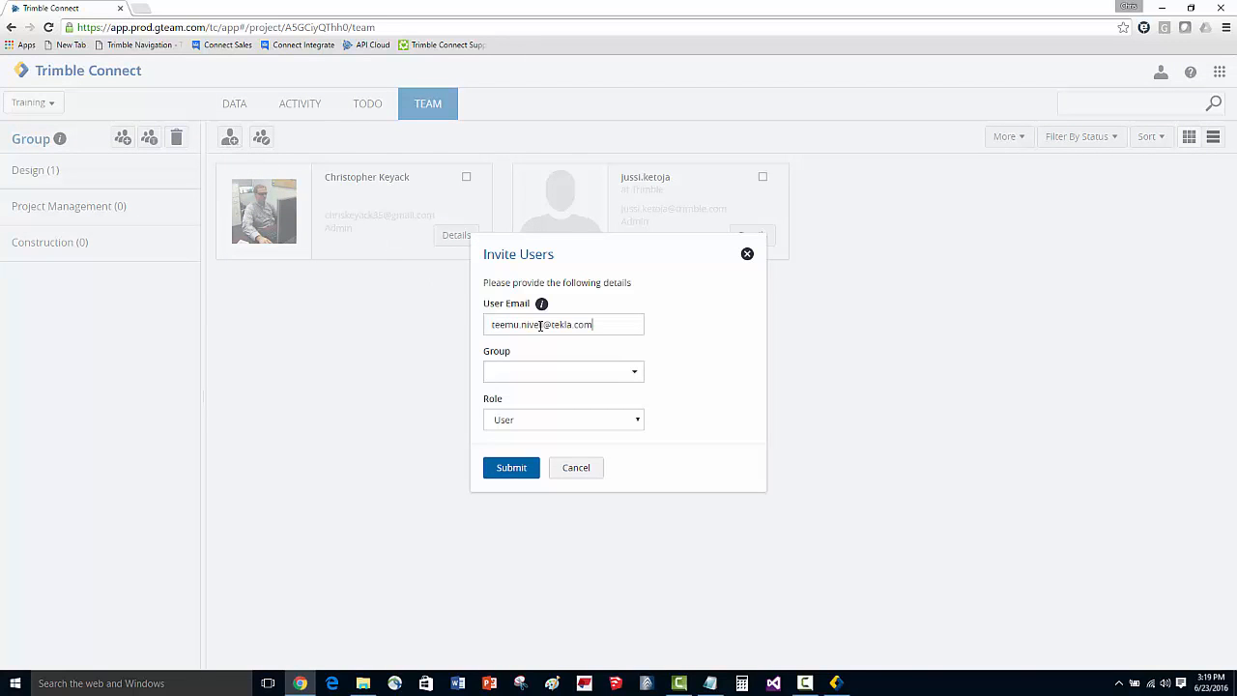
{"action": "left_click", "coordinate": [521, 375]}
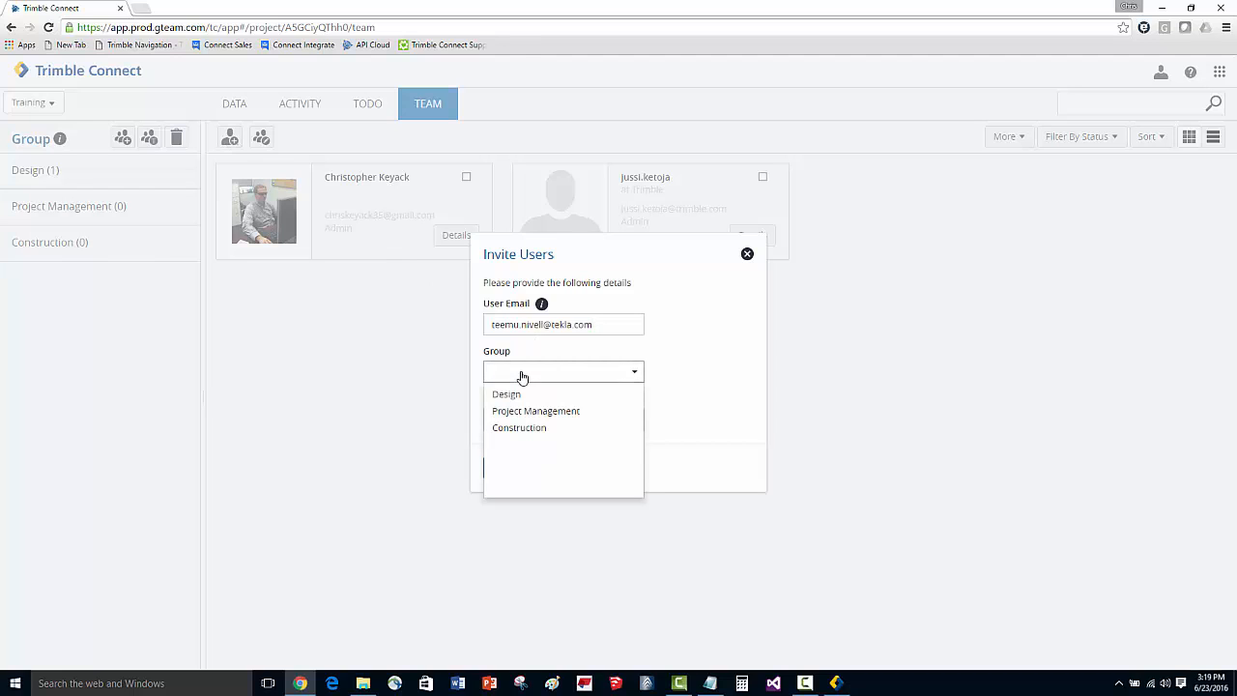
{"action": "left_click", "coordinate": [523, 428]}
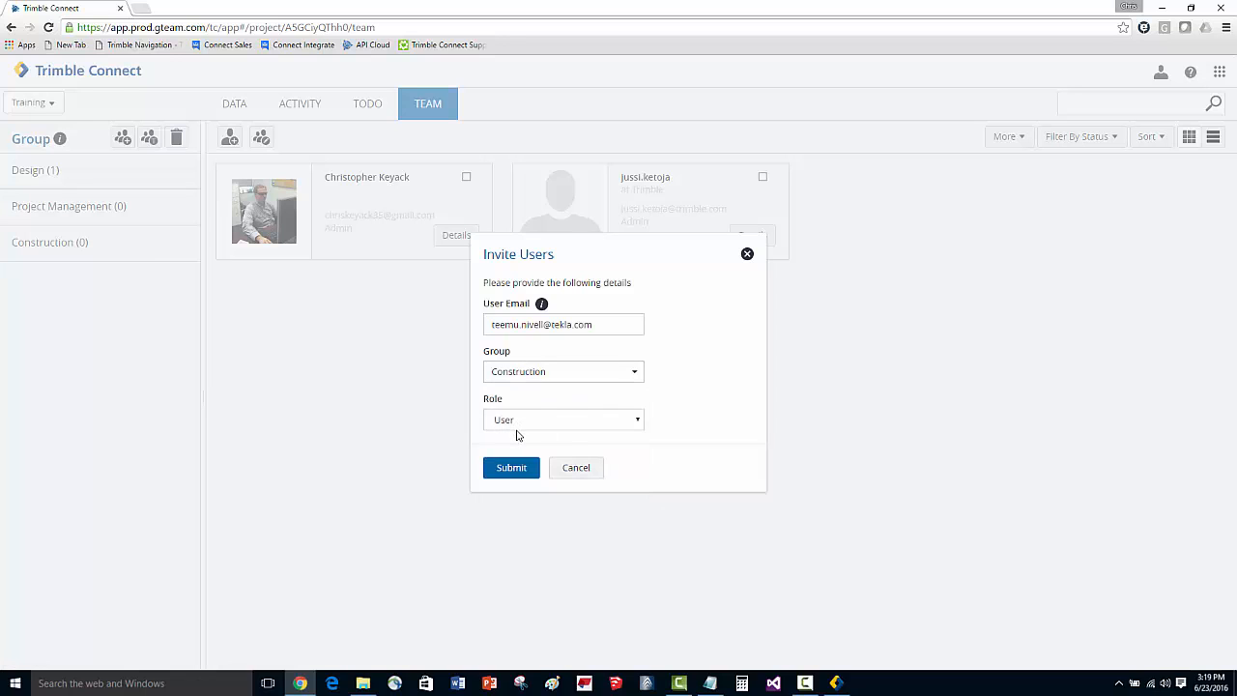
{"action": "left_click", "coordinate": [509, 468]}
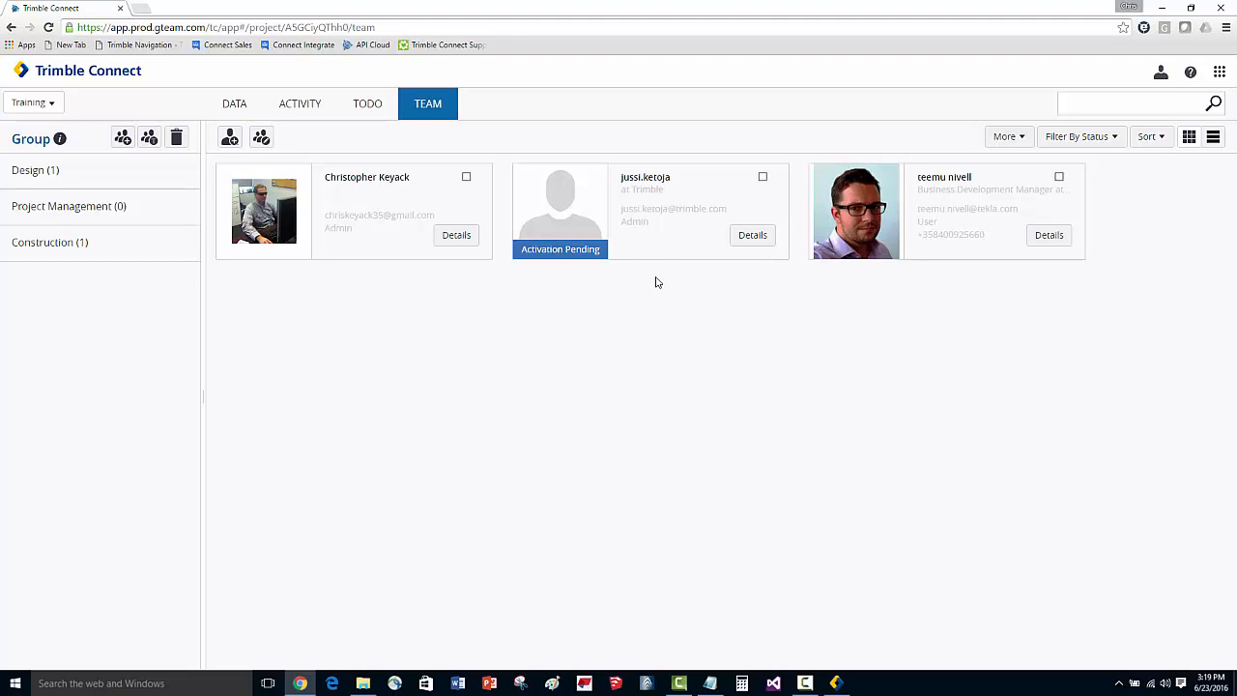
Step: Add the project creator's team entry to the Project Management group only
{"action": "left_click", "coordinate": [466, 177]}
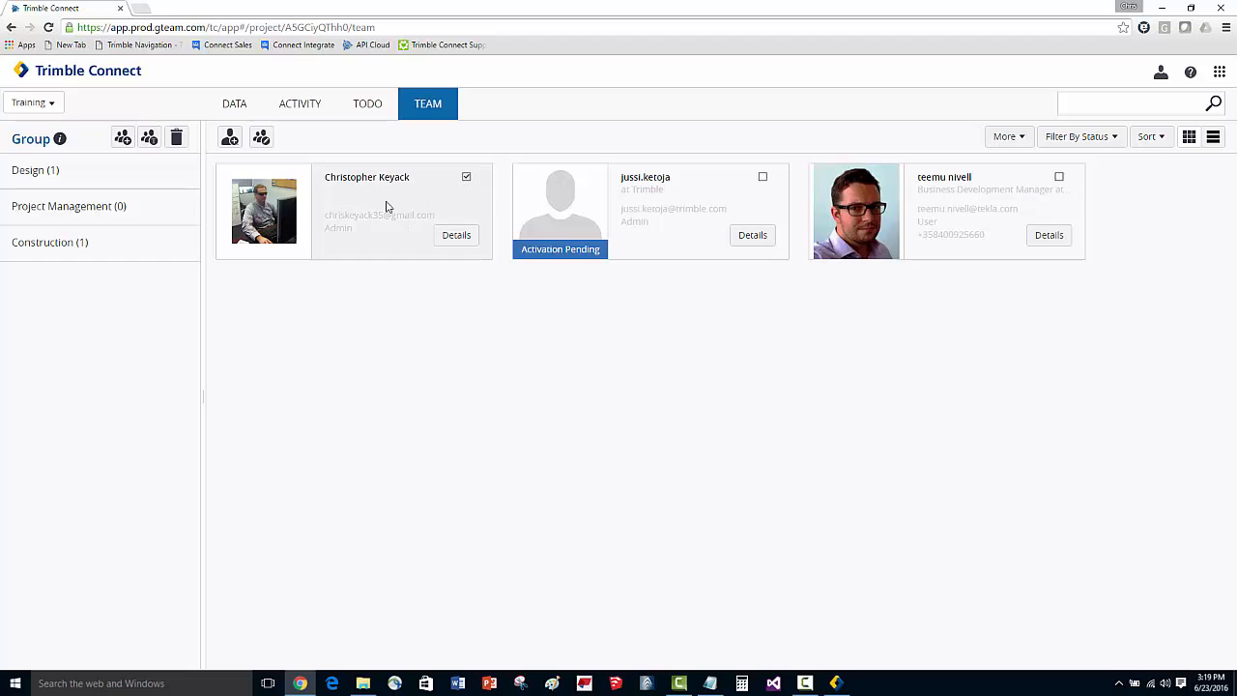
{"action": "left_click", "coordinate": [263, 139]}
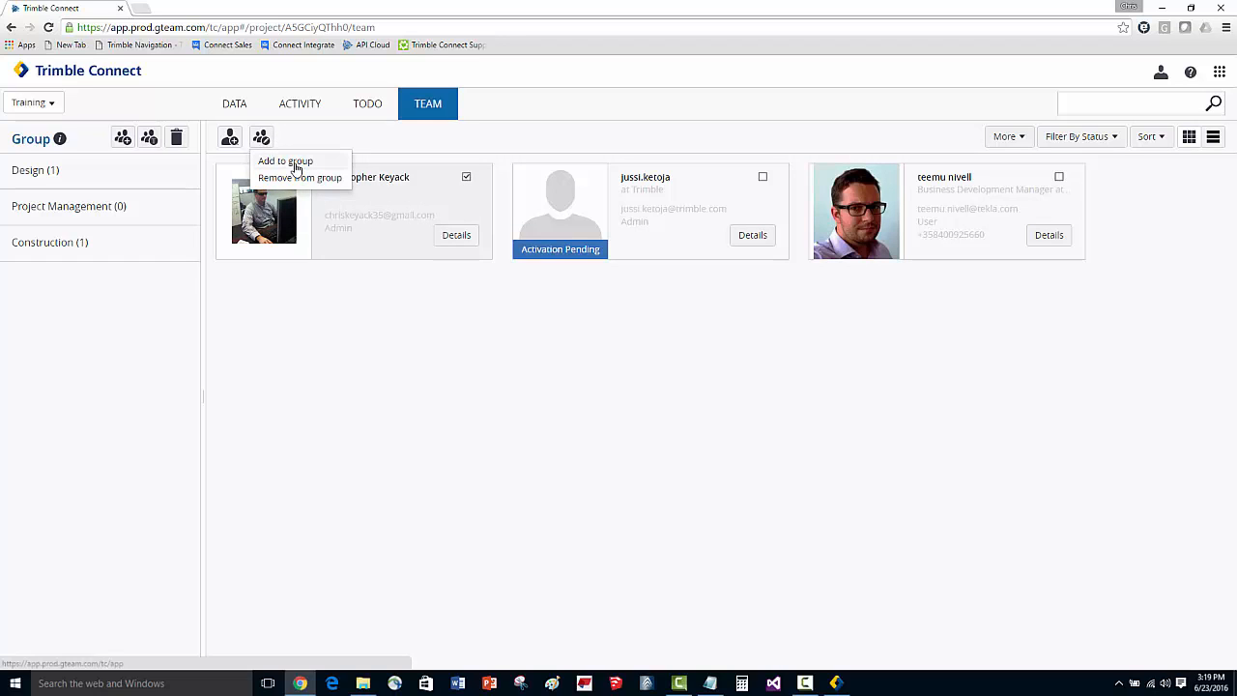
{"action": "left_click", "coordinate": [297, 166]}
{"action": "left_click", "coordinate": [502, 266]}
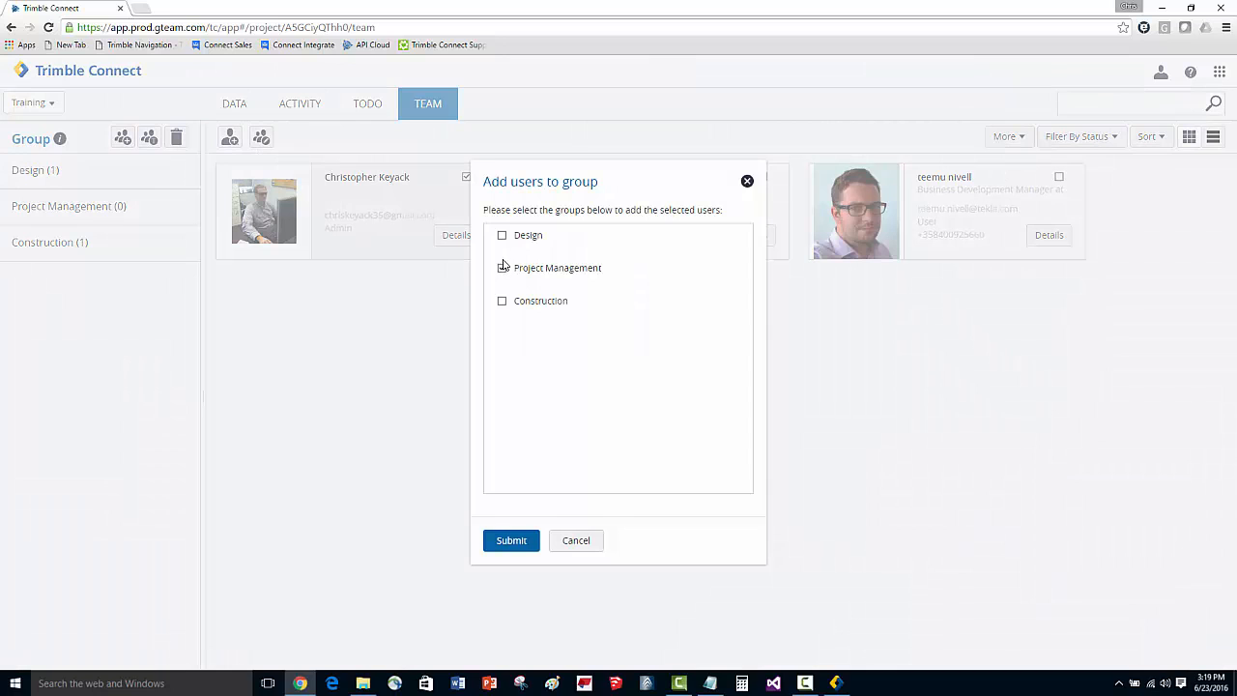
{"action": "left_click", "coordinate": [501, 236]}
{"action": "left_click", "coordinate": [502, 236]}
{"action": "left_click", "coordinate": [508, 540]}
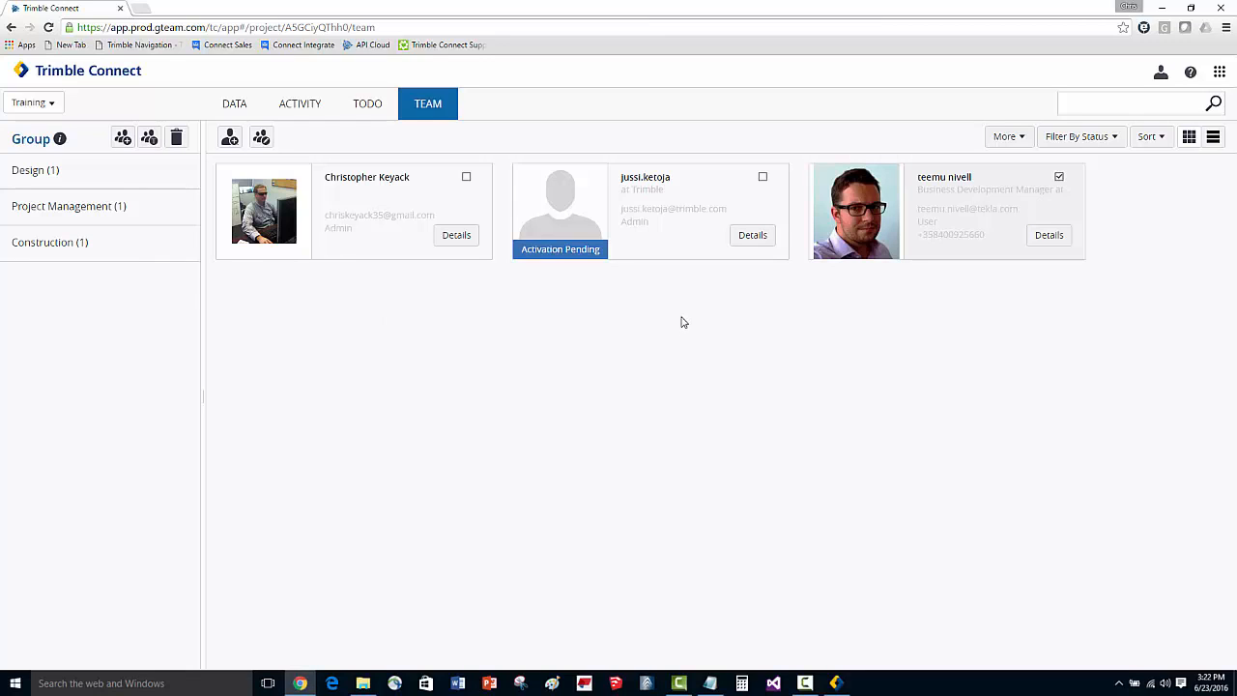
Step: Check the team's Excel import and export options and examine the User email, User group(s) and Role columns in ImportUsers.xlsx
{"action": "left_click", "coordinate": [1012, 142]}
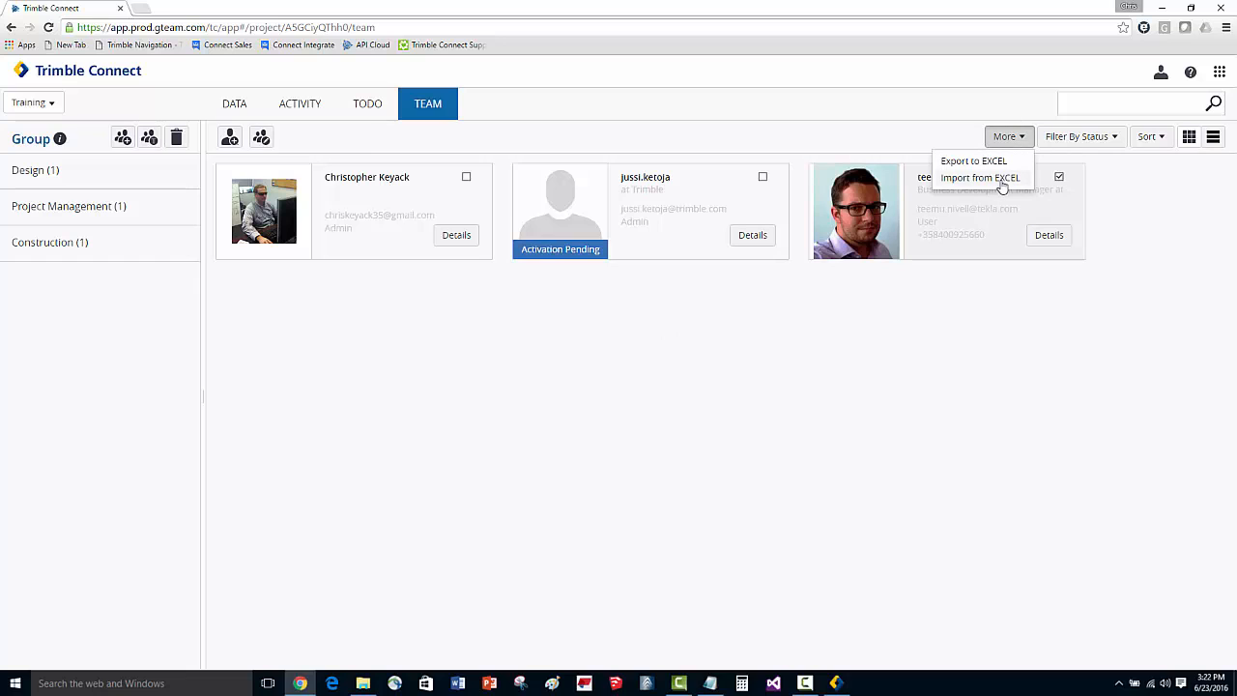
{"action": "left_click", "coordinate": [759, 331]}
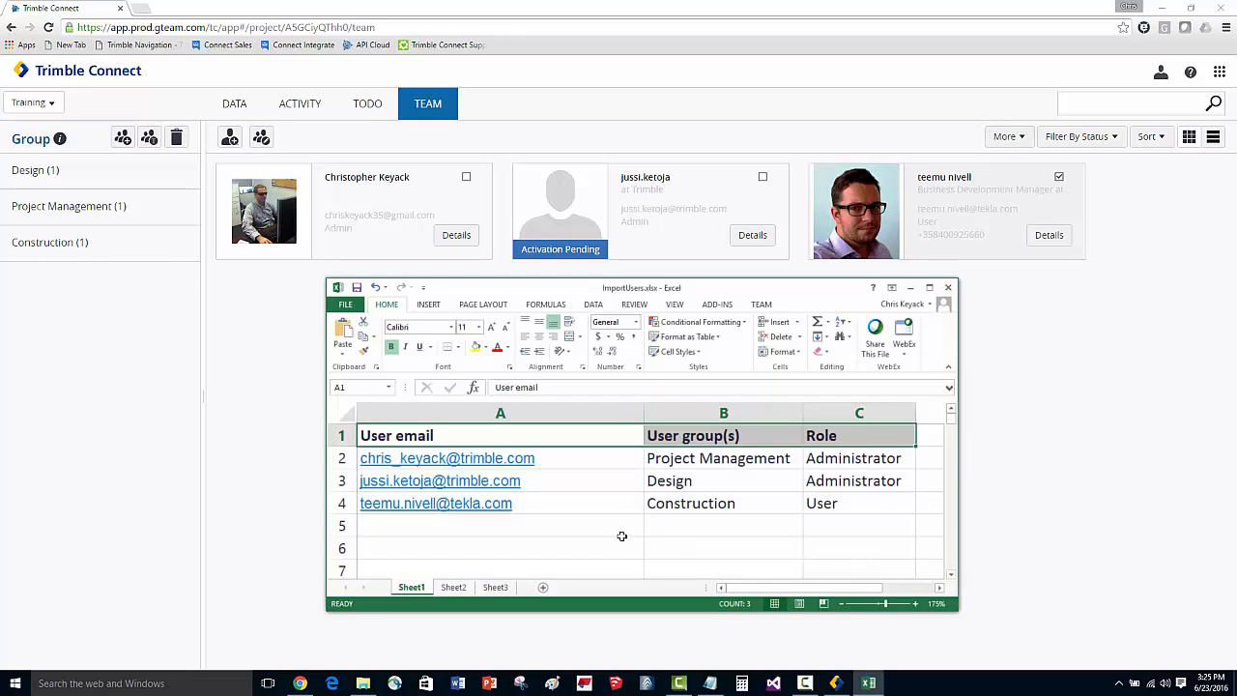
{"action": "left_click", "coordinate": [618, 541]}
{"action": "left_click", "coordinate": [599, 432]}
{"action": "left_click", "coordinate": [721, 434]}
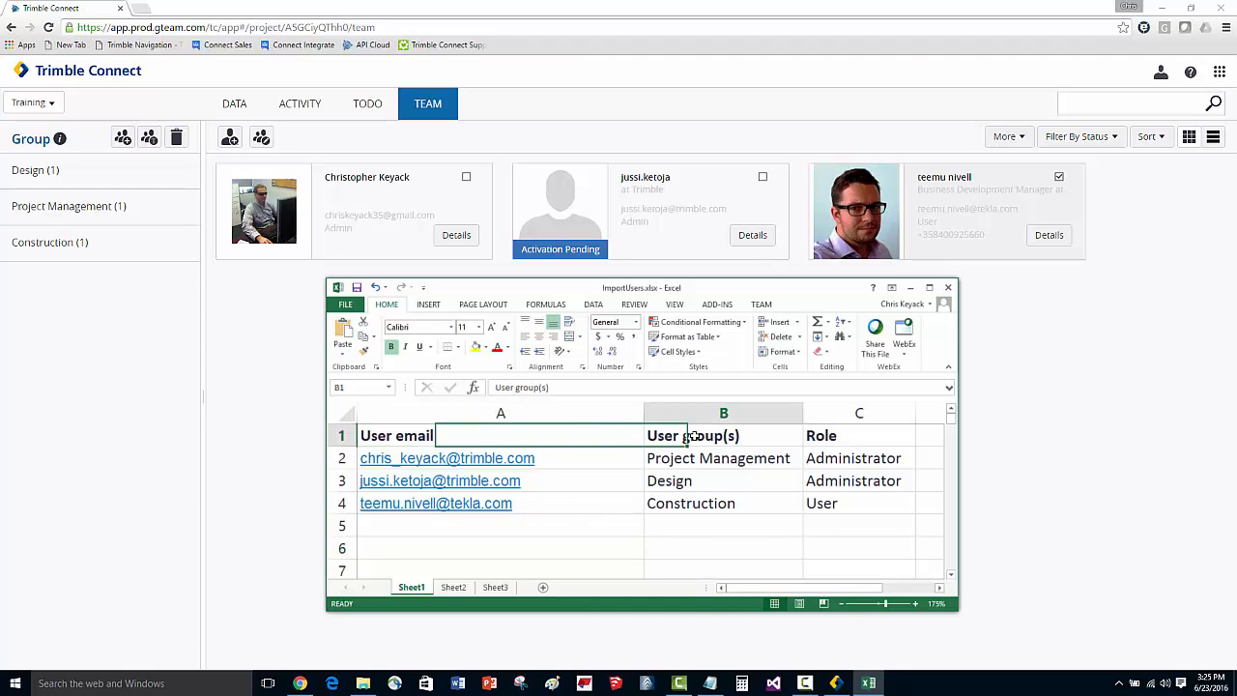
{"action": "left_click", "coordinate": [809, 437]}
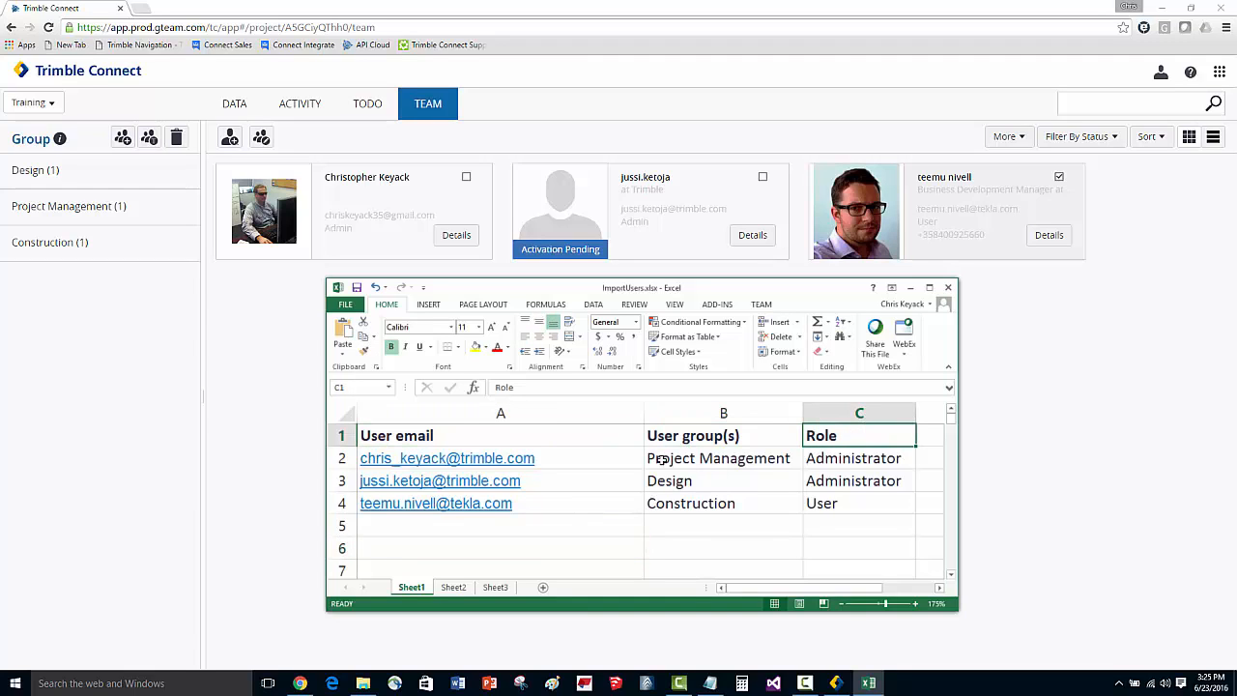
{"action": "left_click", "coordinate": [512, 441]}
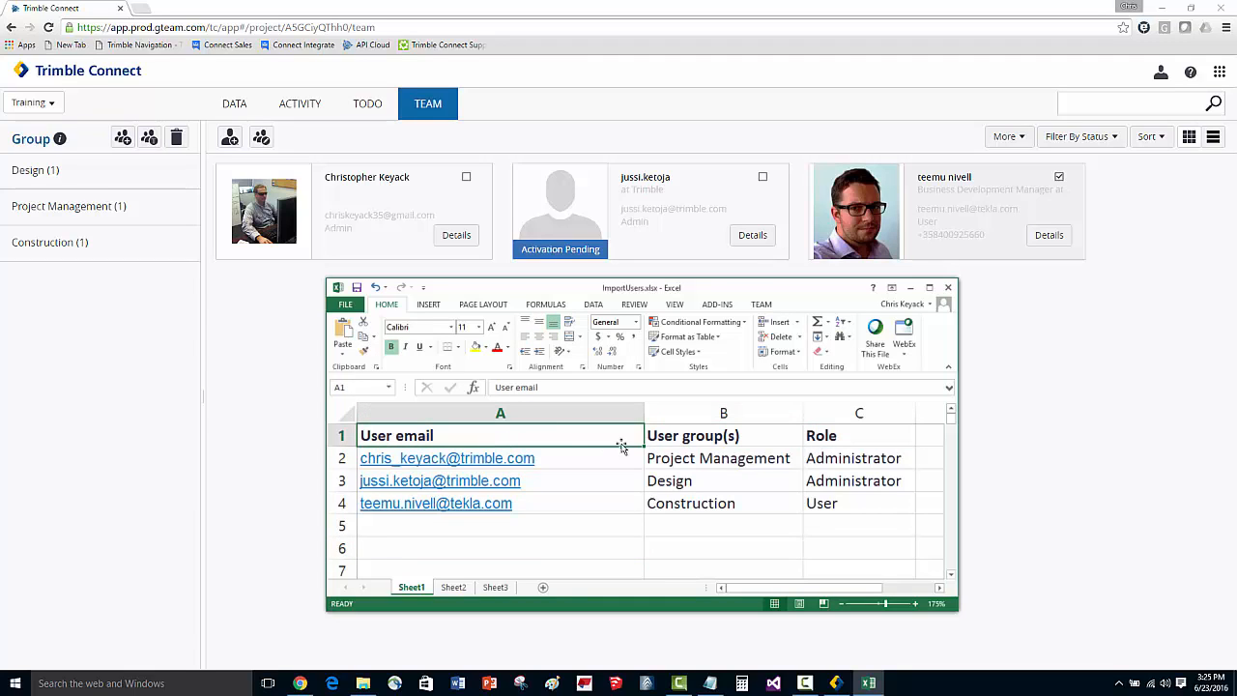
{"action": "left_click", "coordinate": [660, 435]}
{"action": "left_click", "coordinate": [828, 433]}
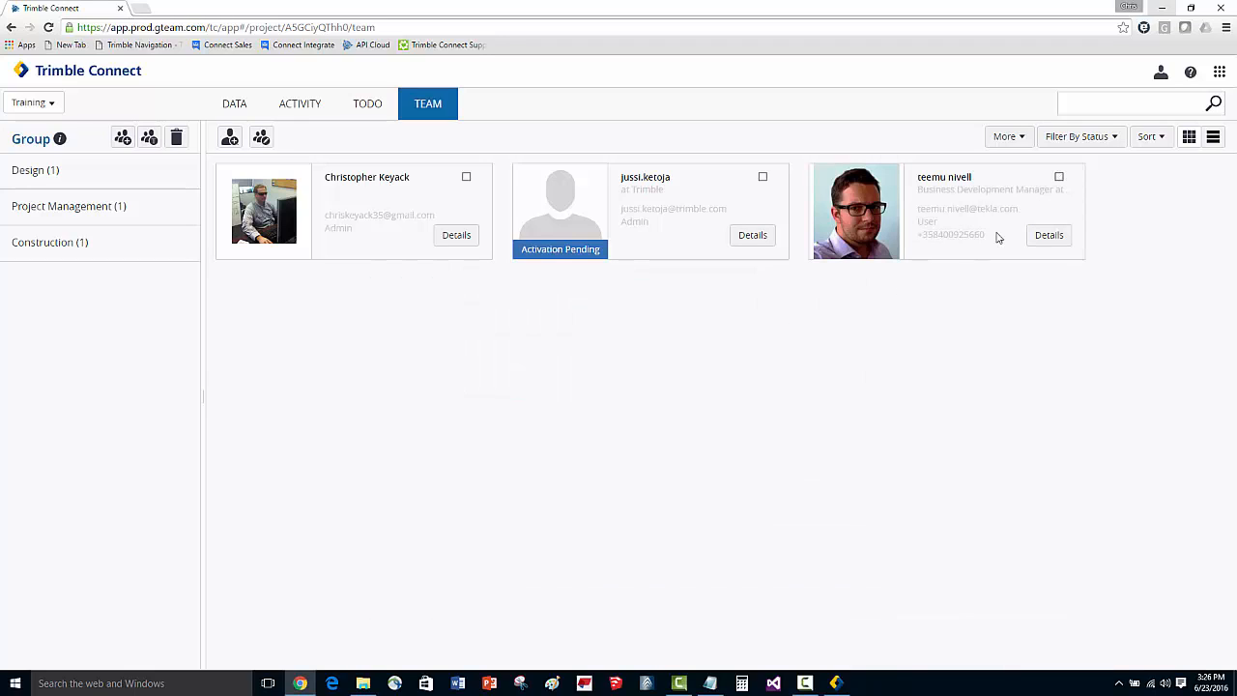
Step: Change the Construction group member's role to Admin in their user details and return to the team list
{"action": "left_click", "coordinate": [1060, 178]}
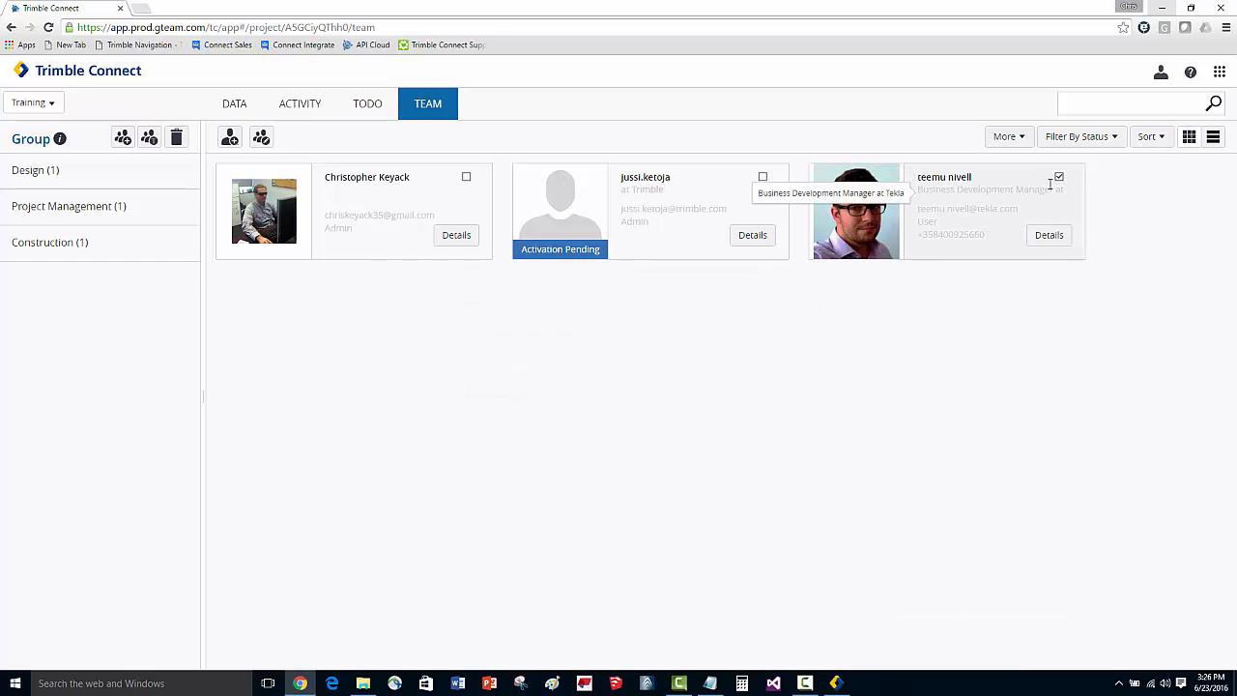
{"action": "left_click", "coordinate": [1050, 236]}
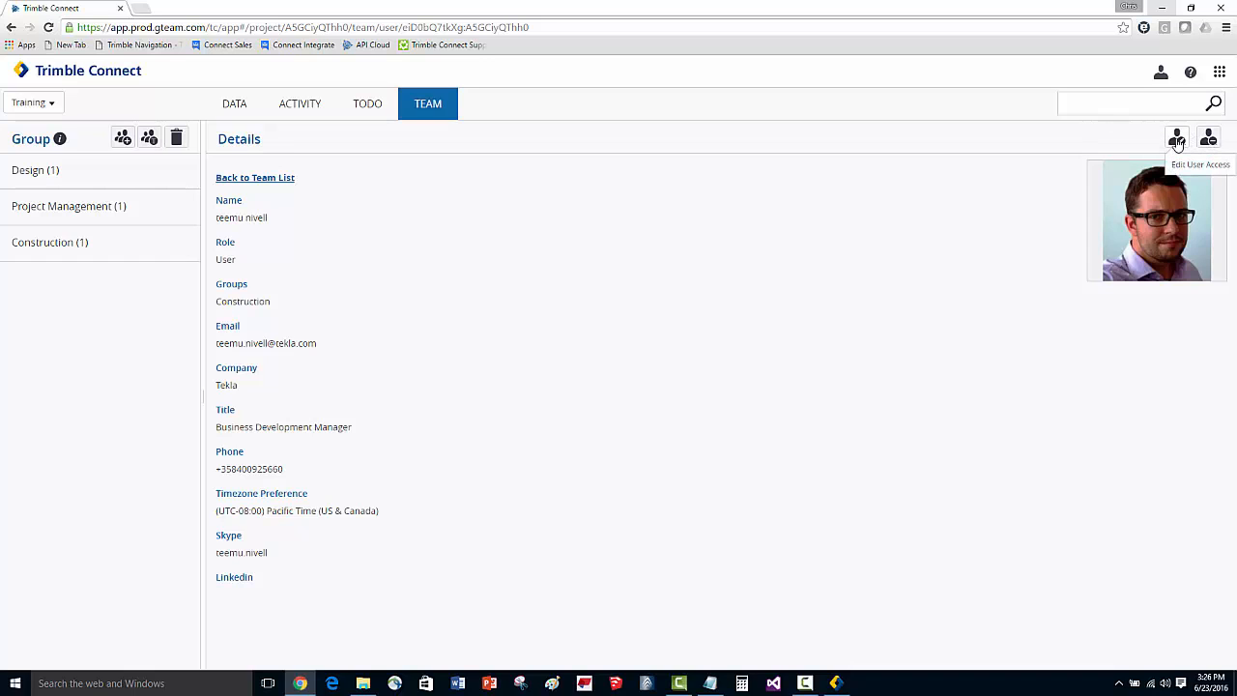
{"action": "left_click", "coordinate": [1178, 142]}
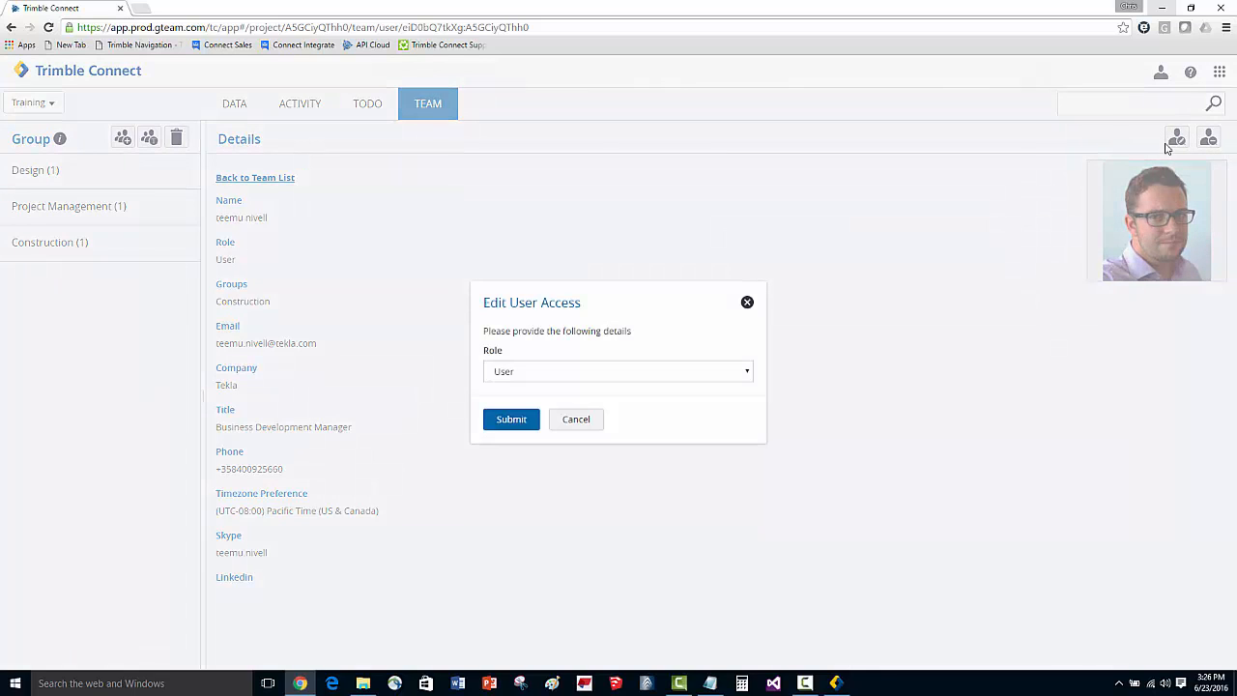
{"action": "left_click", "coordinate": [653, 375]}
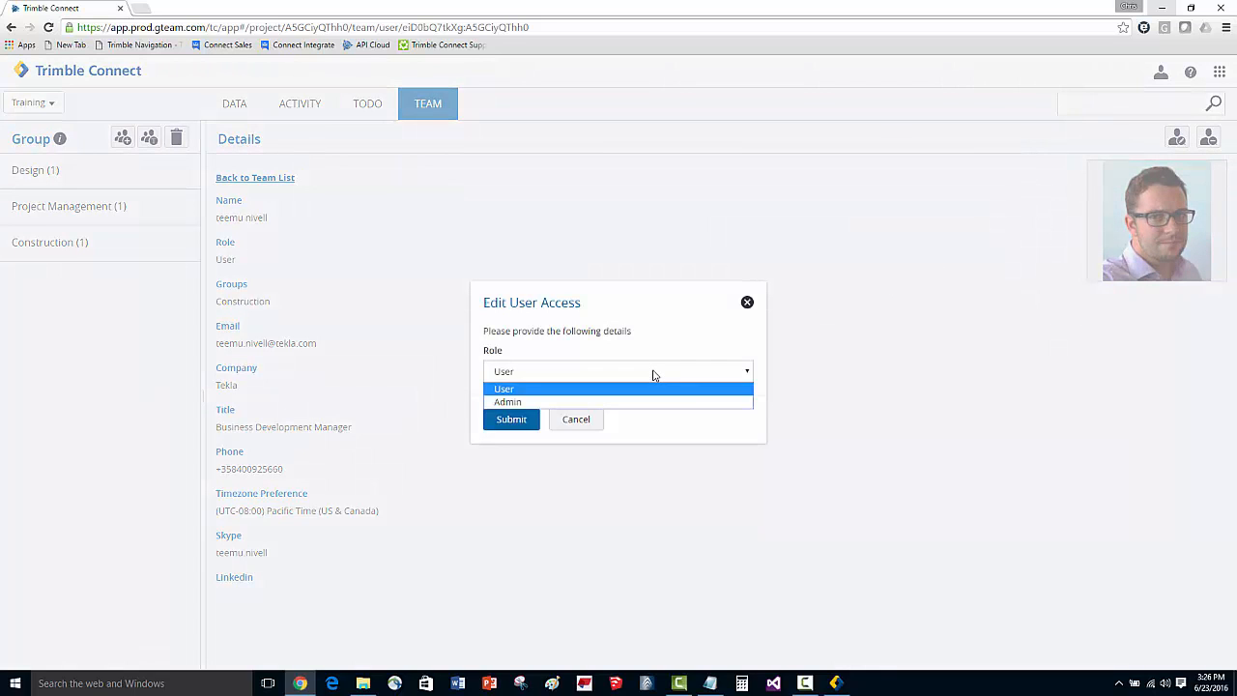
{"action": "left_click", "coordinate": [510, 402]}
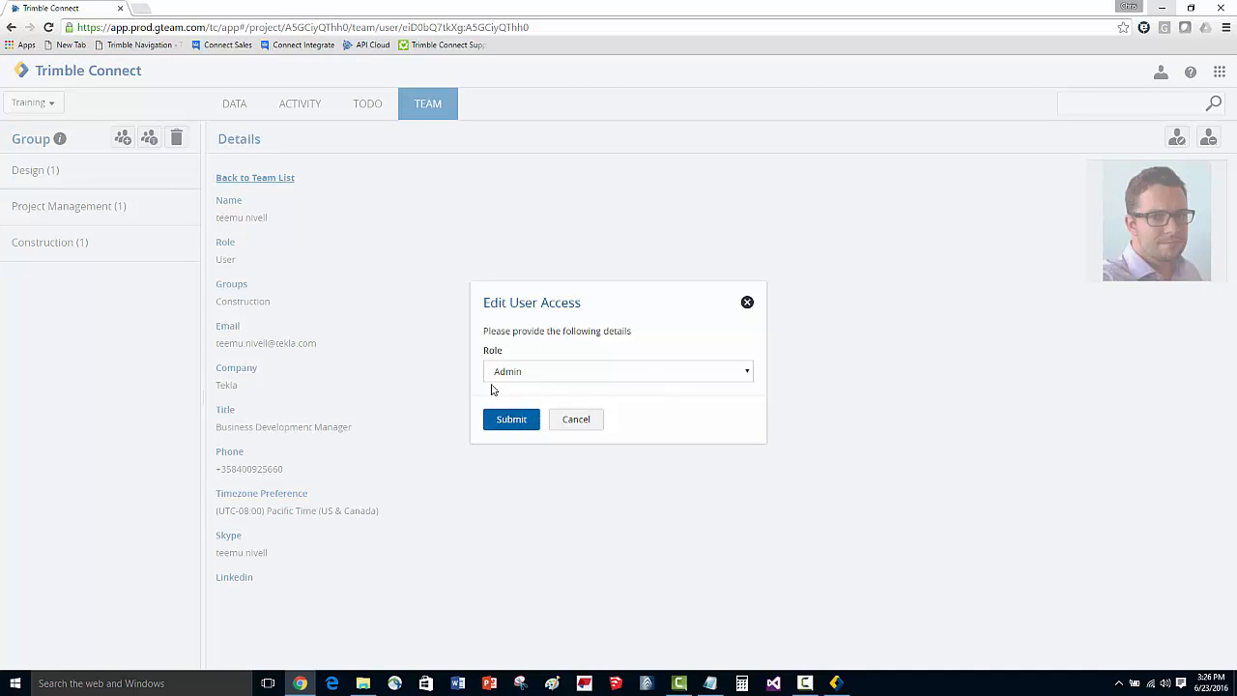
{"action": "left_click", "coordinate": [506, 422]}
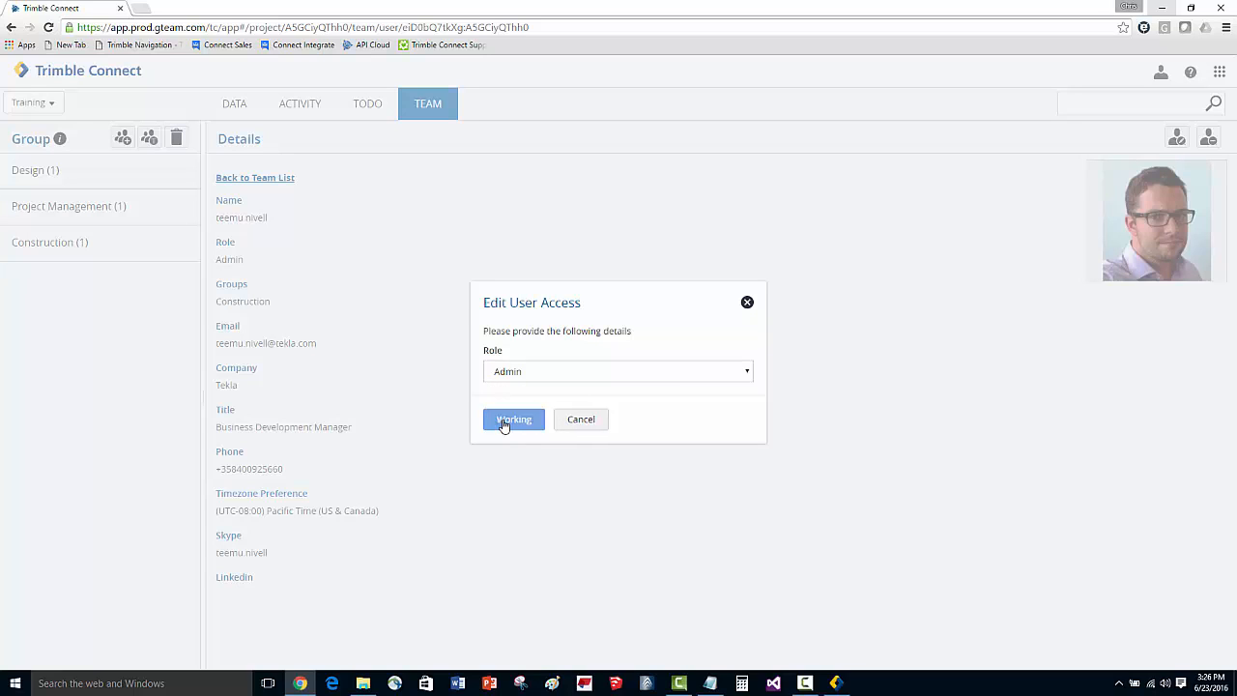
{"action": "left_click", "coordinate": [426, 108]}
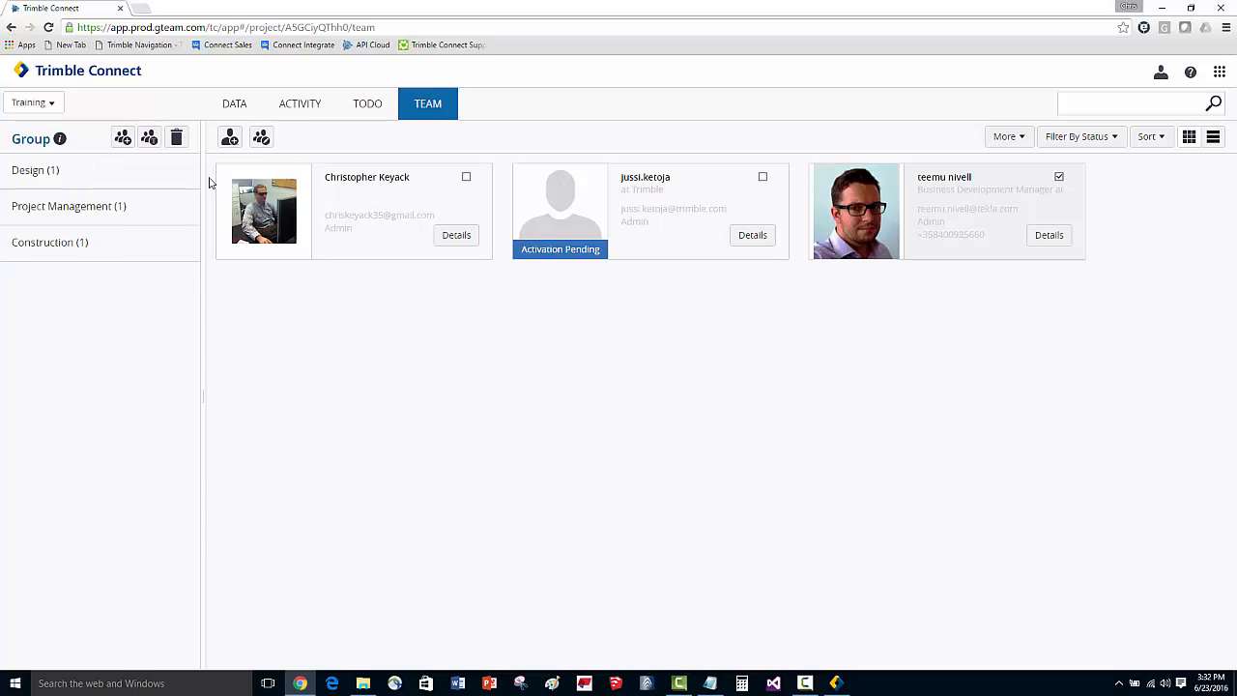
Step: Open the folder permissions of the project's Models folder and set the access for everyone to Read only access
{"action": "left_click", "coordinate": [235, 105]}
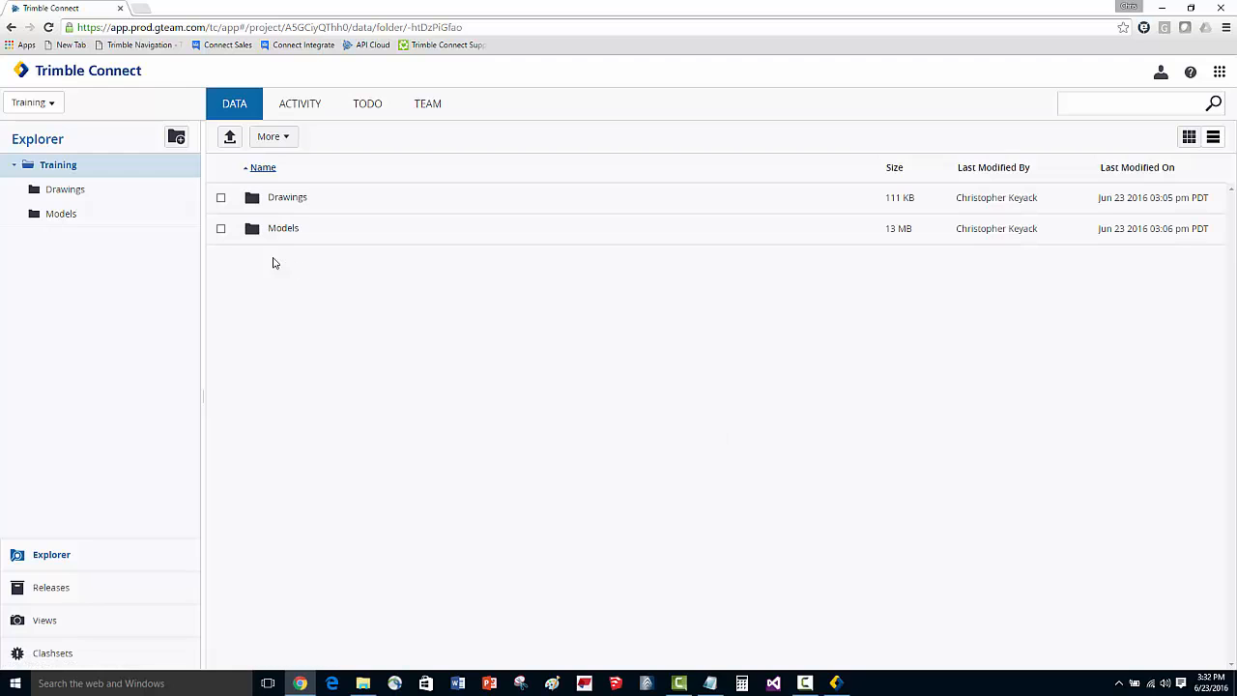
{"action": "left_click", "coordinate": [221, 230]}
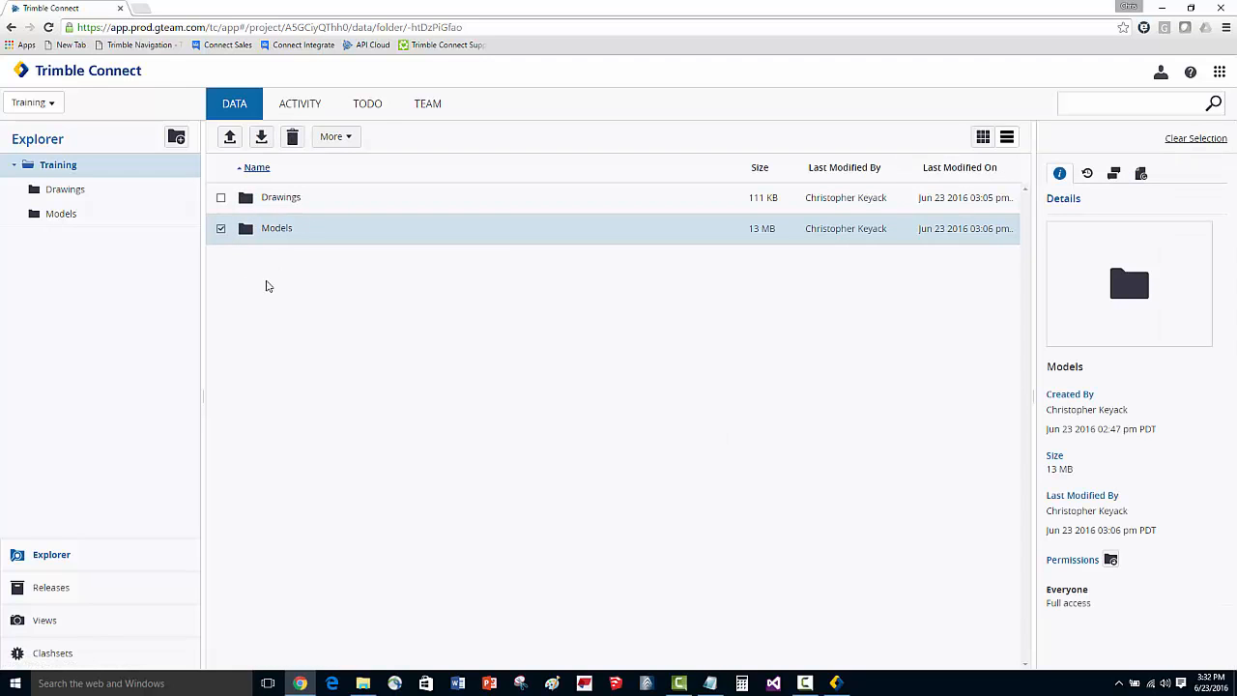
{"action": "left_click", "coordinate": [352, 138]}
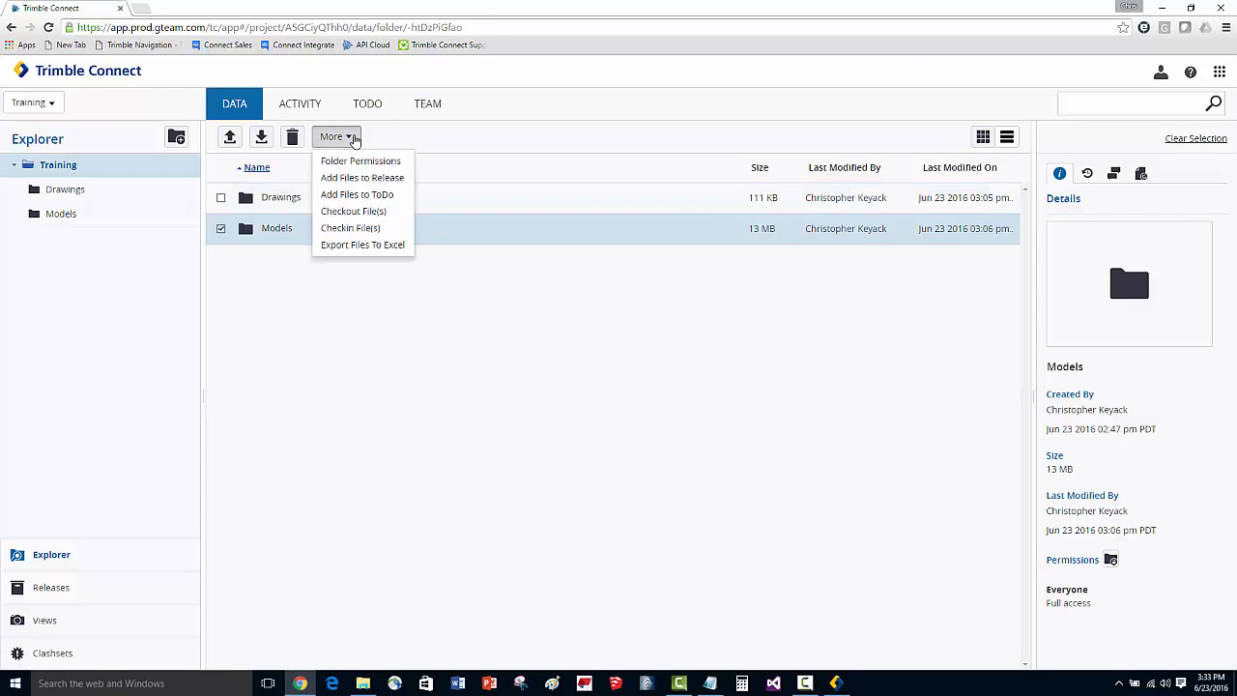
{"action": "left_click", "coordinate": [390, 162]}
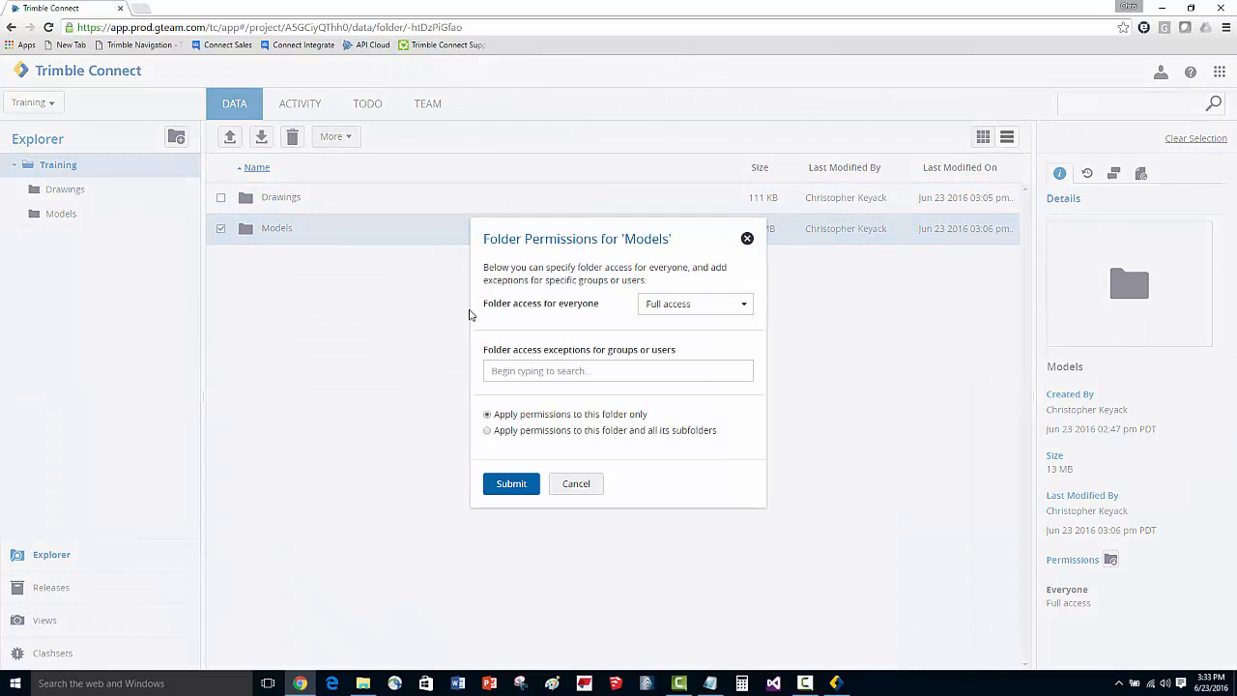
{"action": "left_click", "coordinate": [694, 305]}
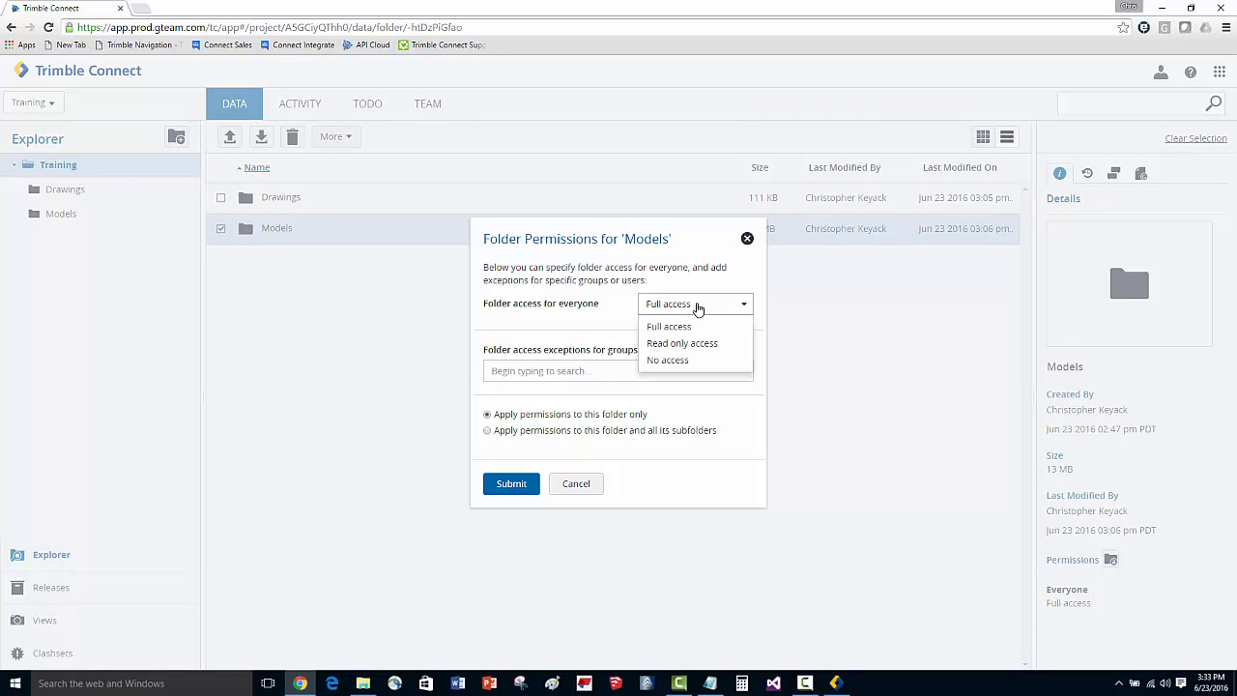
{"action": "left_click", "coordinate": [700, 344]}
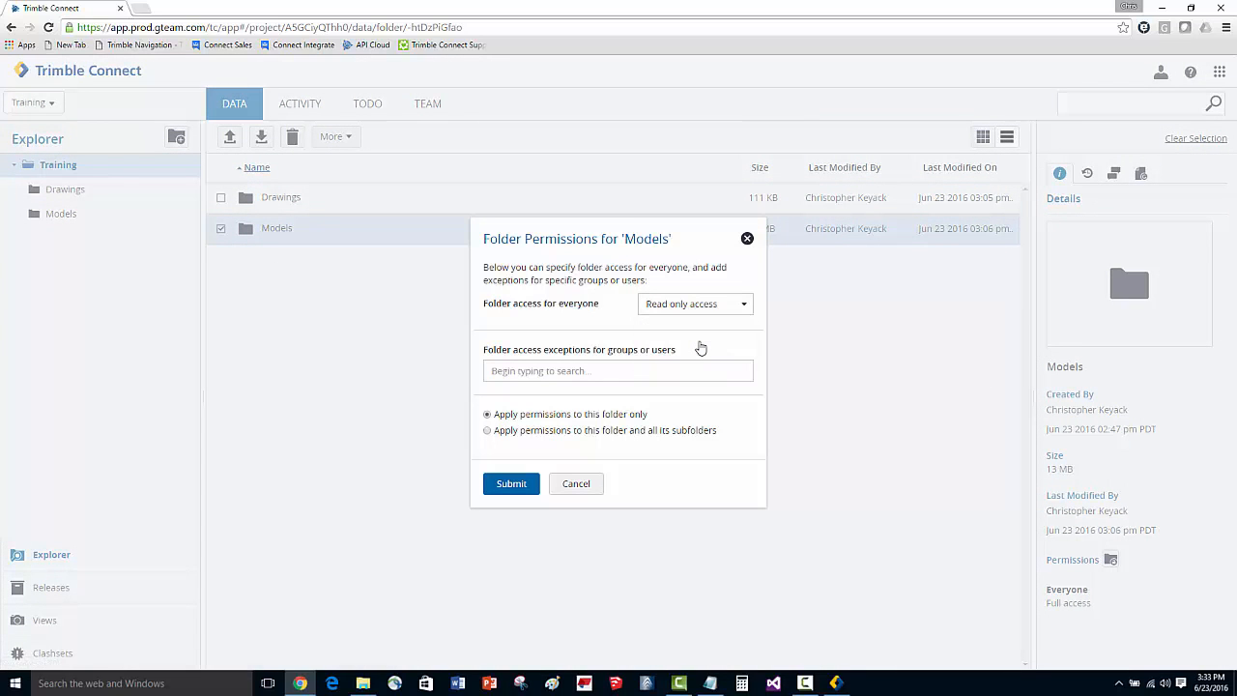
Step: Add the Design group as an exception with Full access, apply the permissions to the Models folder and all its subfolders, and submit them
{"action": "left_click", "coordinate": [549, 371]}
{"action": "type", "text": "Desi"}
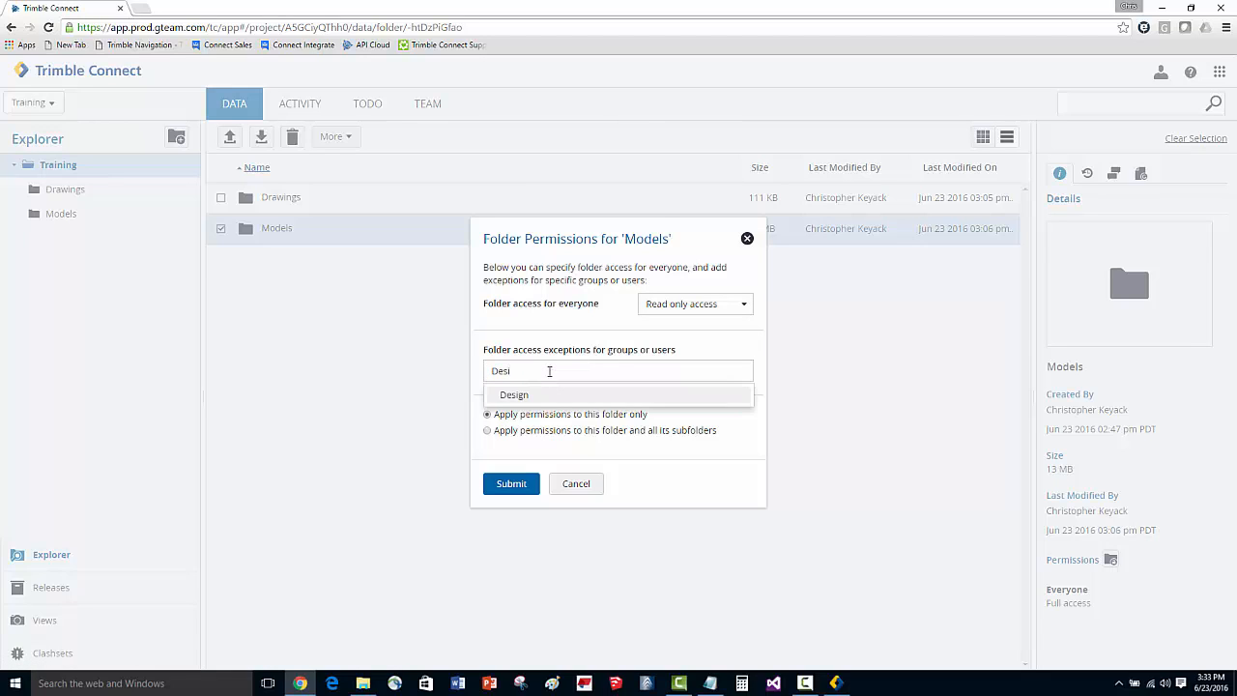
{"action": "left_click", "coordinate": [533, 396]}
{"action": "left_click", "coordinate": [669, 399]}
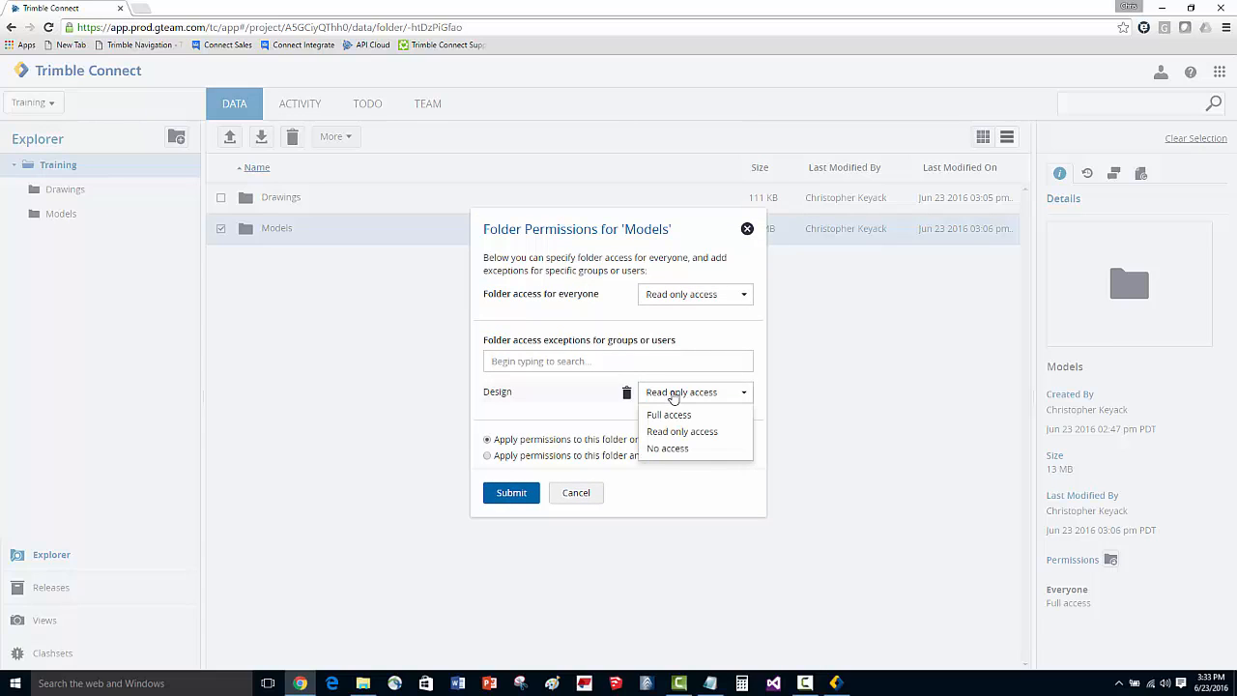
{"action": "left_click", "coordinate": [670, 416]}
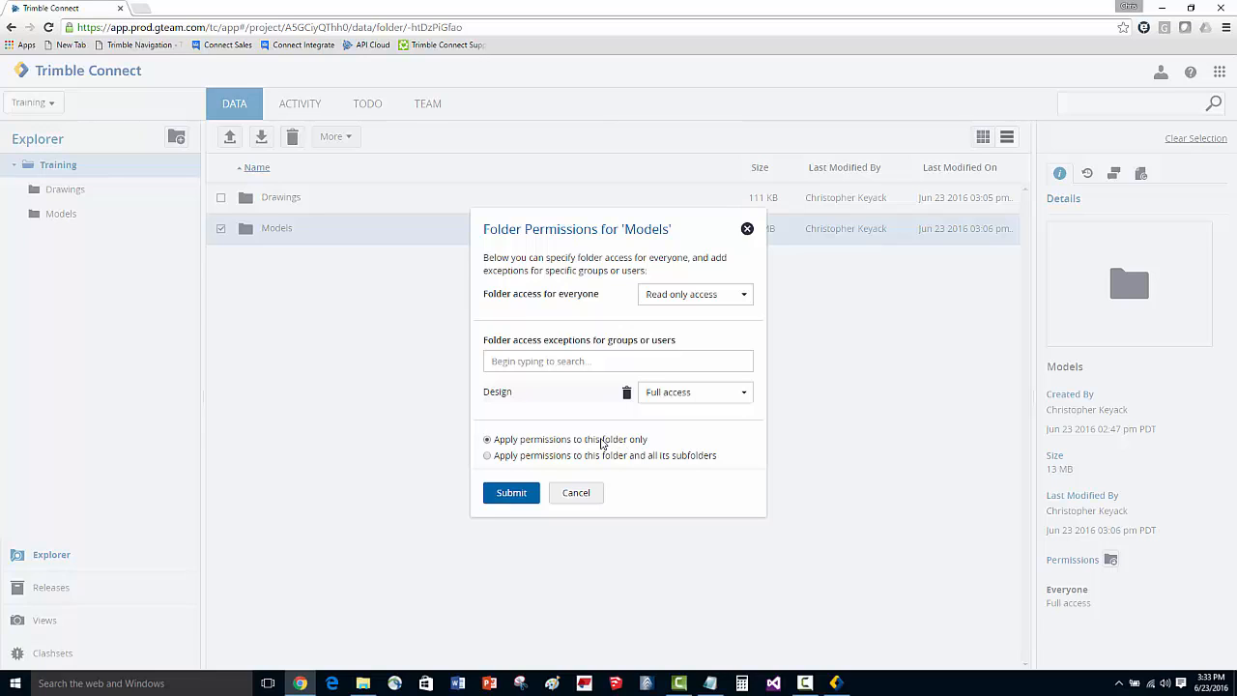
{"action": "left_click", "coordinate": [495, 455]}
{"action": "left_click", "coordinate": [518, 496]}
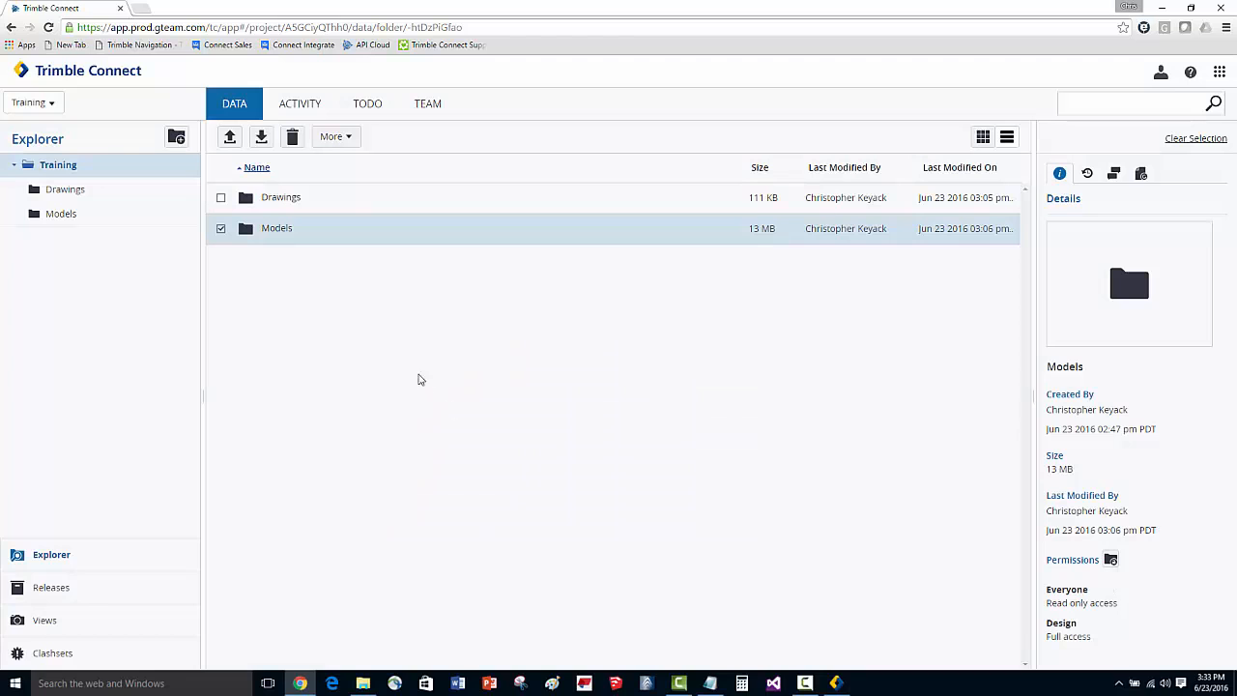